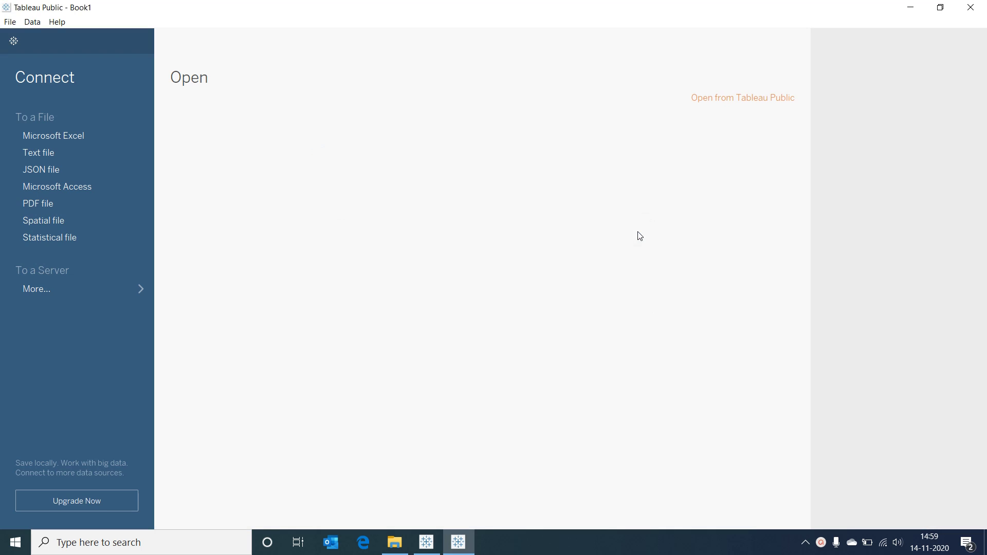
Step: Open Sample - Superstore and add the Orders table to the data source, then go to Sheet 1
double_click(639, 234)
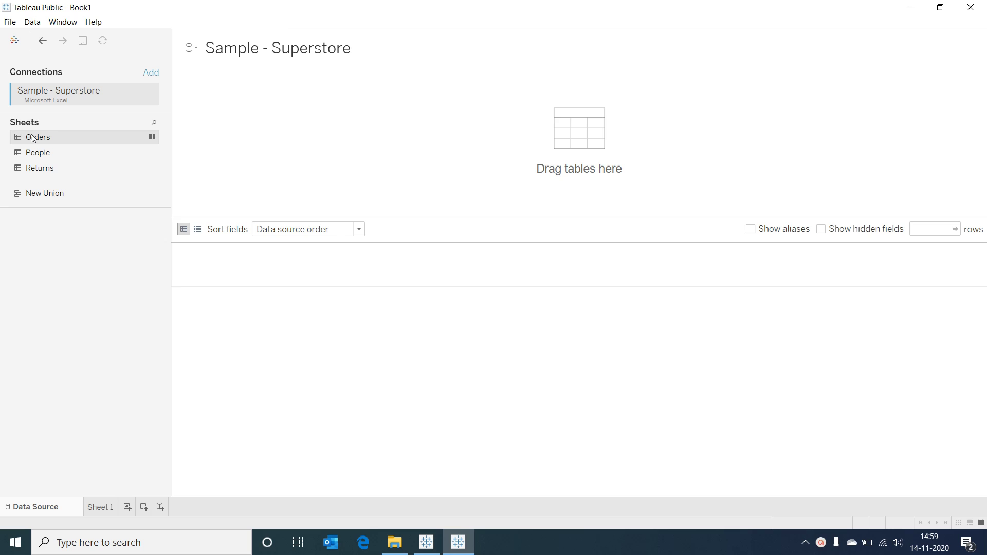
left_click_drag(32, 138, 332, 167)
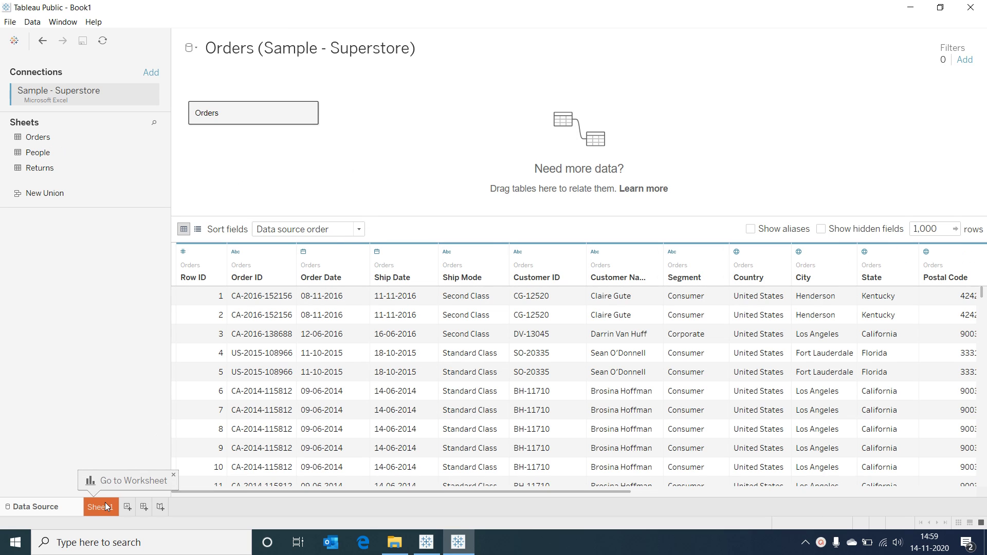
left_click(105, 505)
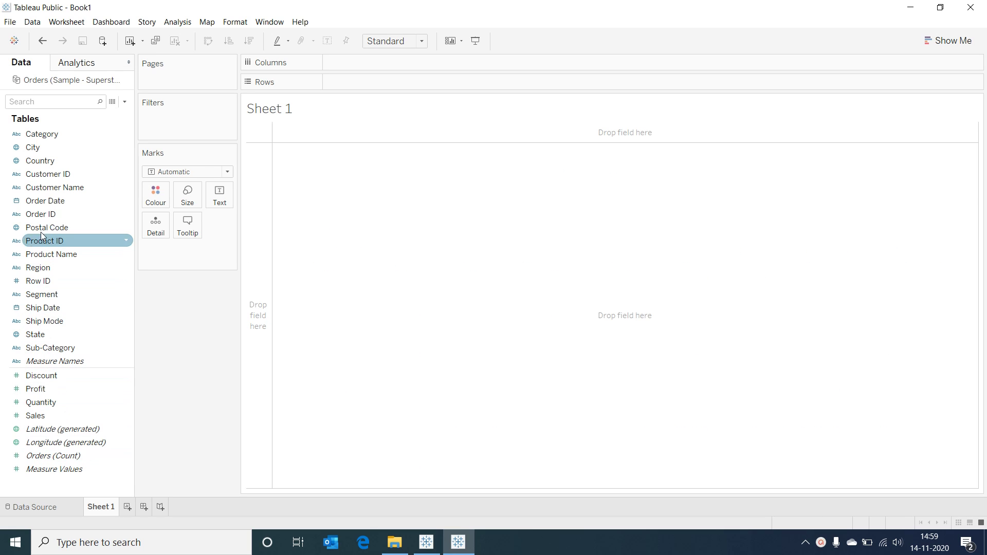
Step: List profit by Category as percent of total: 6.44%, 42.77%, 50.79%
double_click(59, 134)
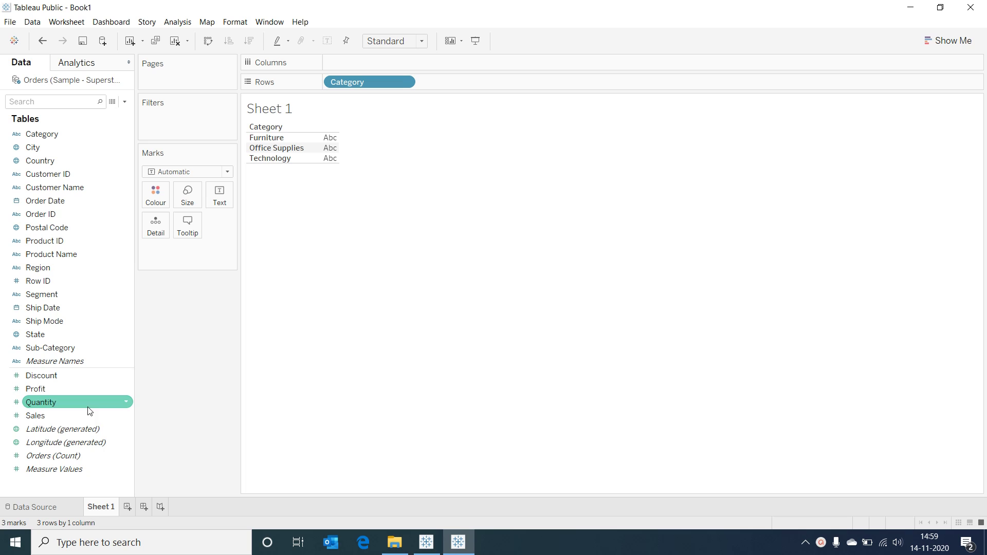
double_click(55, 395)
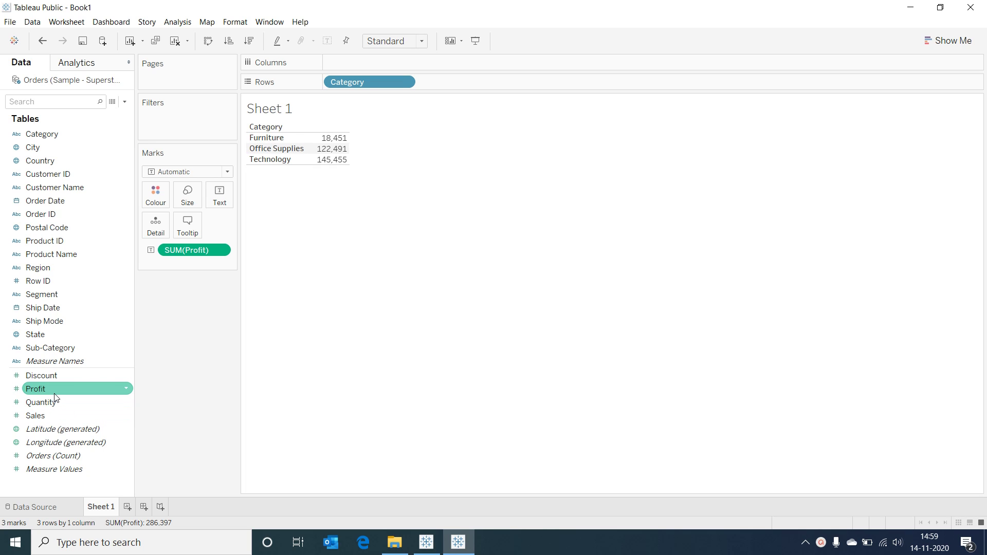
left_click(220, 250)
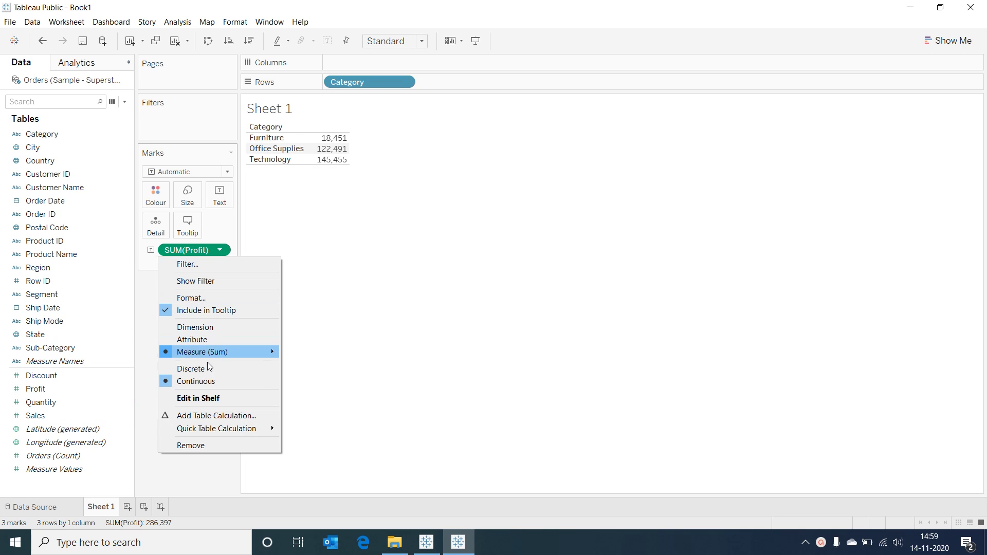
mouse_move(209, 429)
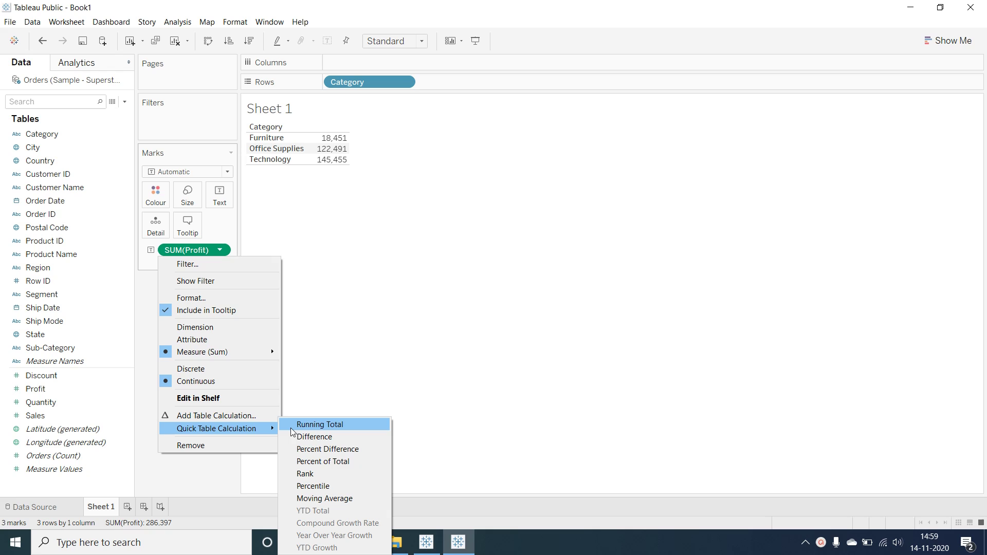
left_click(326, 462)
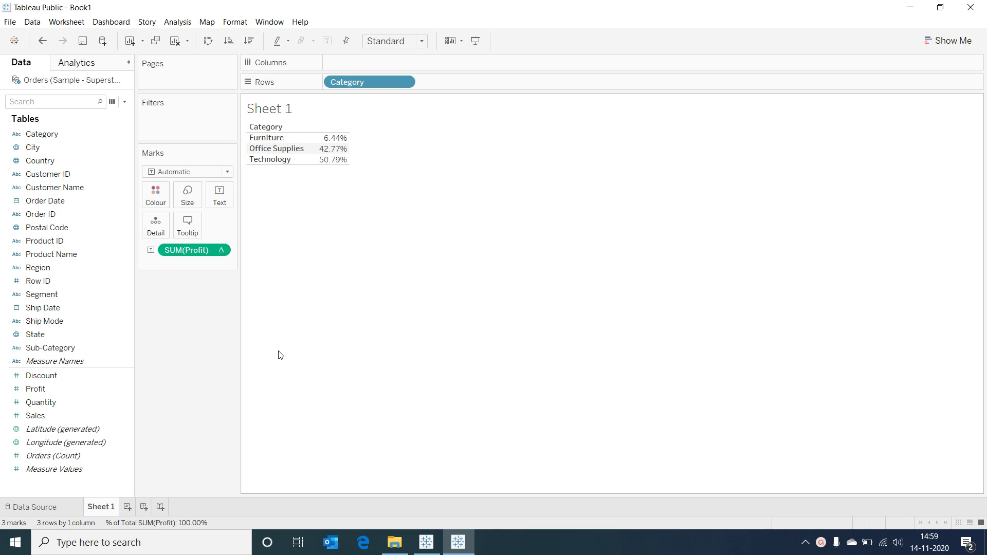
Step: Start a new calculated field from Profit named Profit_Per
right_click(39, 388)
mouse_move(67, 260)
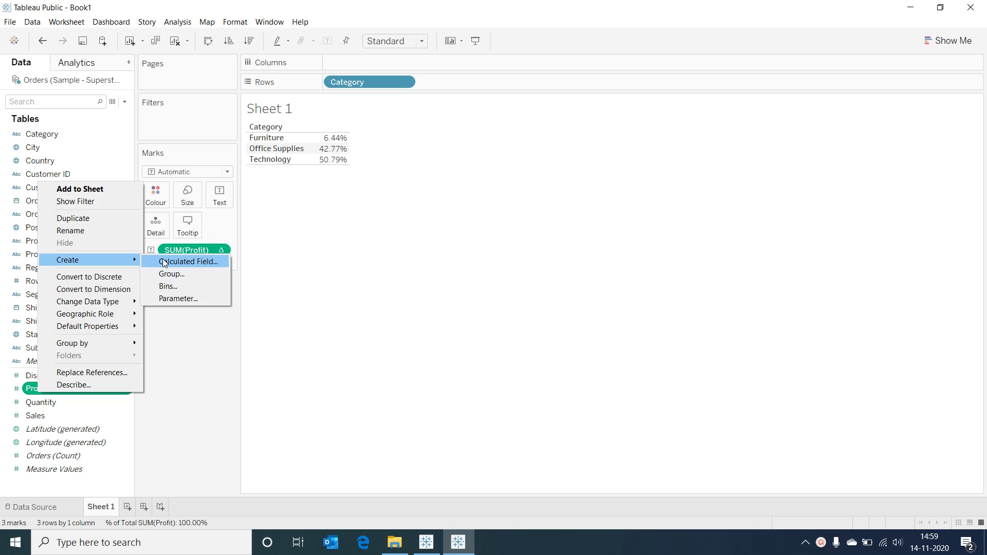
left_click(189, 260)
type("Profit_Per")
key("Tab")
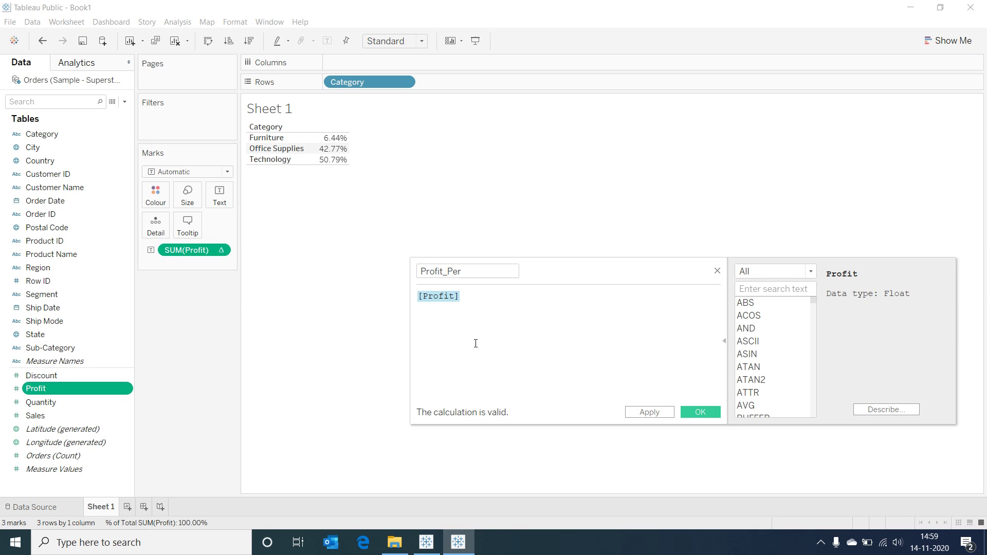
Step: Lay out the formula as three lines, with {INCLUDE [Category]:SUM([Profit])} first and '/' between
type("{}")
key("Return")
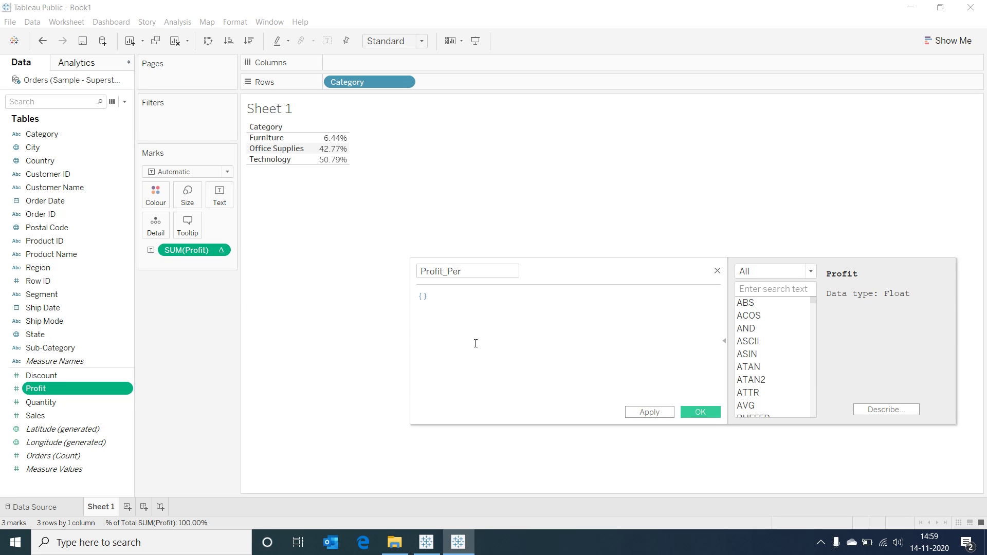
type("/")
key("Return")
type("{}")
key("Up")
key("Up")
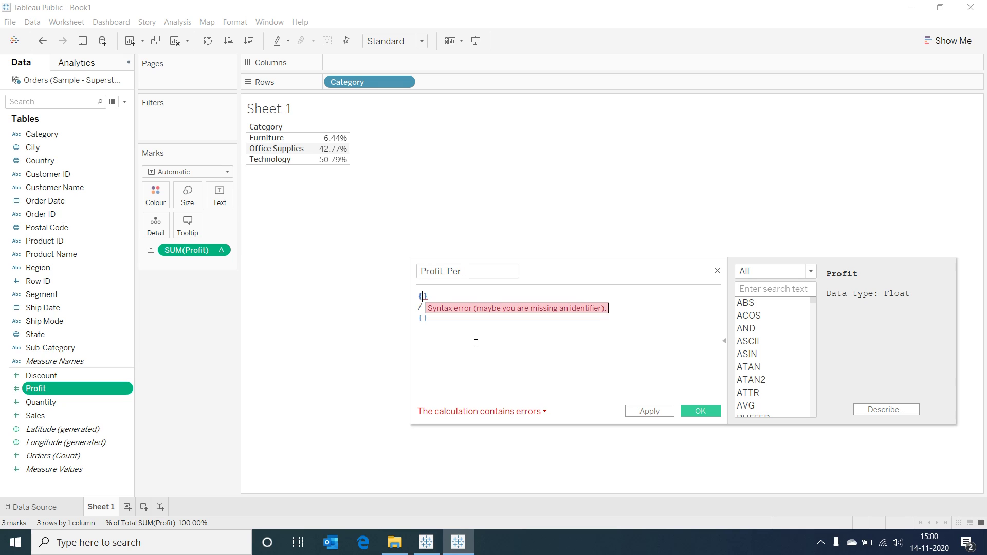
type("INCLUDE [Category]")
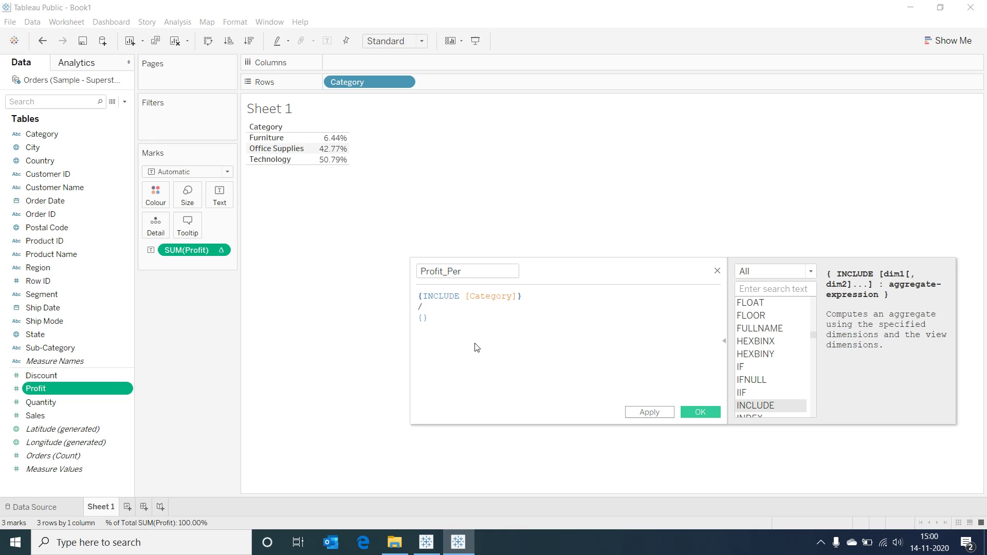
type(":SUM()")
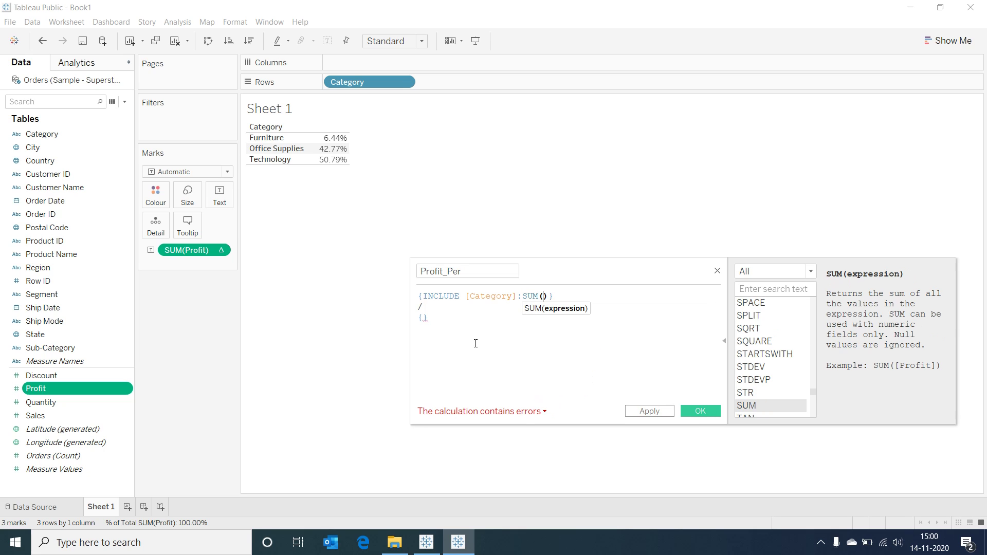
type("[Pro")
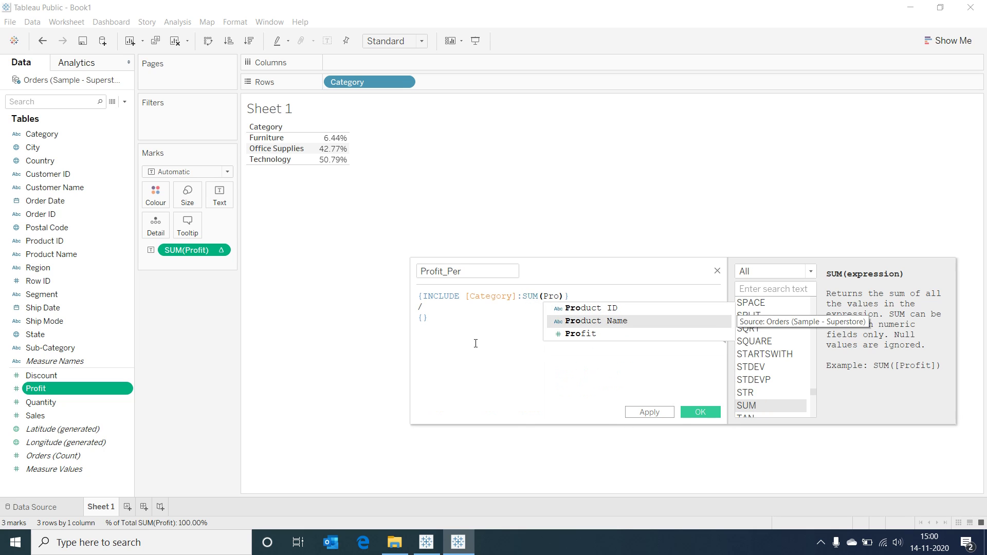
key("Return")
Step: Fill the third line's braces with FIXED :SUM([Profit])
key("Down")
key("Down")
type("Fix")
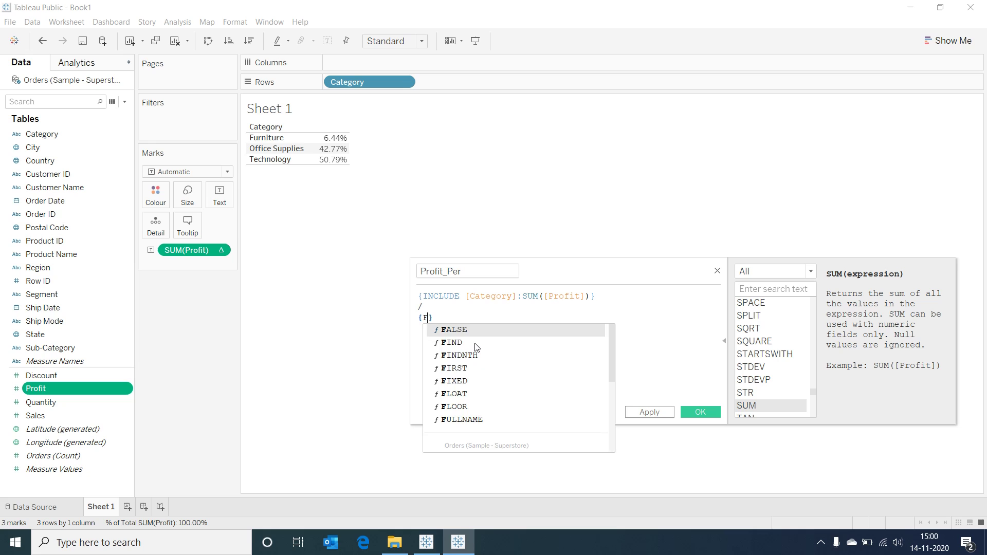
key("Return")
type(":sum")
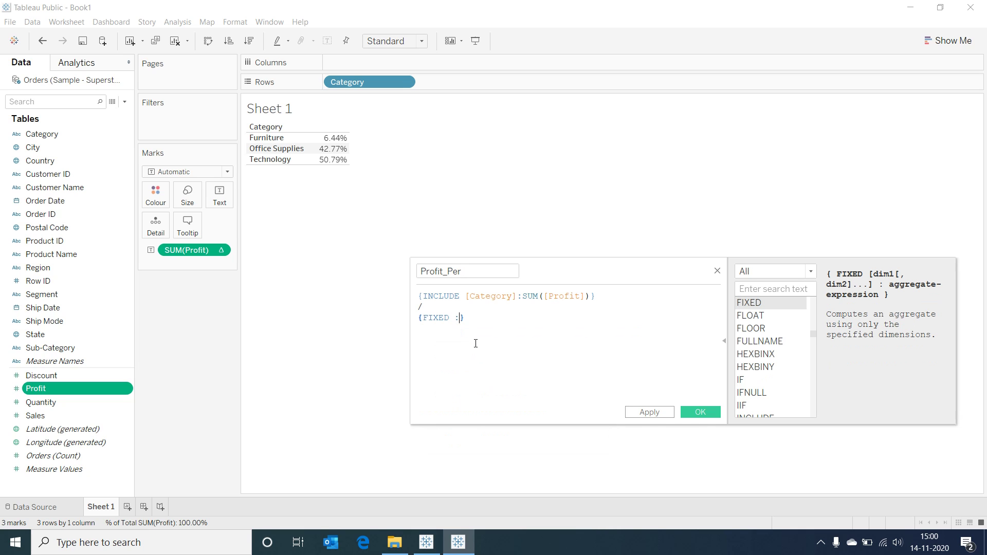
key("Return")
type("[Pro")
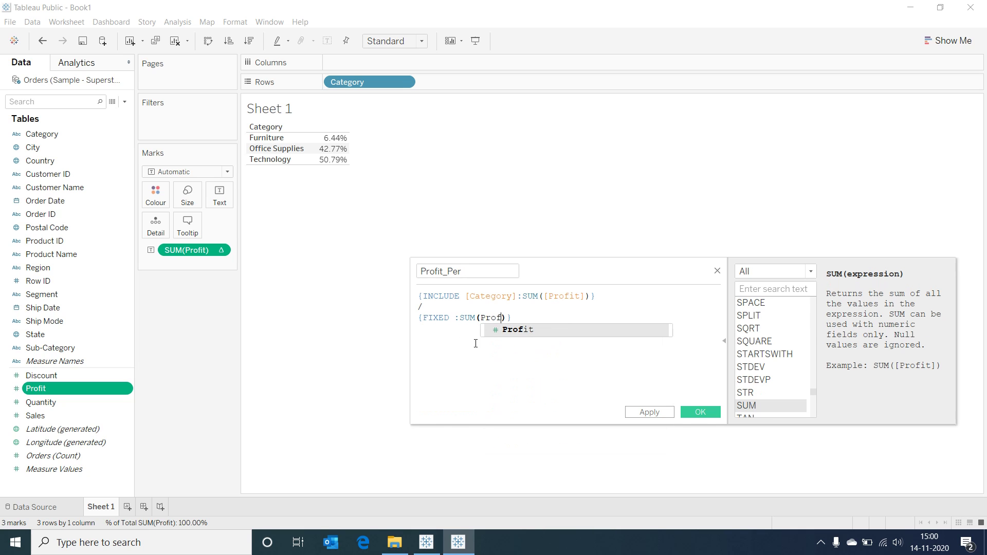
key("Return")
Step: Wrap both lines in SUM so the formula divides SUM of INCLUDE by SUM of FIXED
key("ctrl+Home")
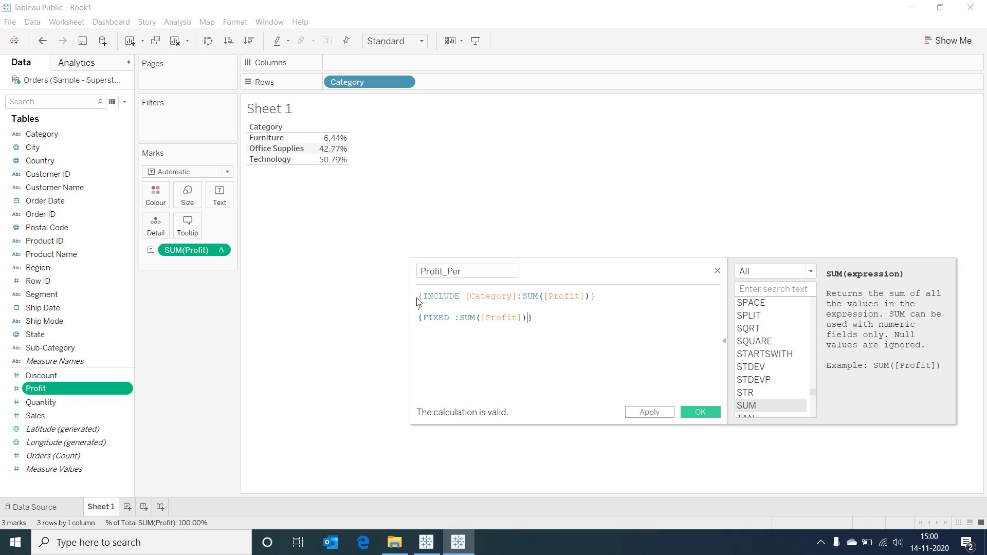
type("SUM")
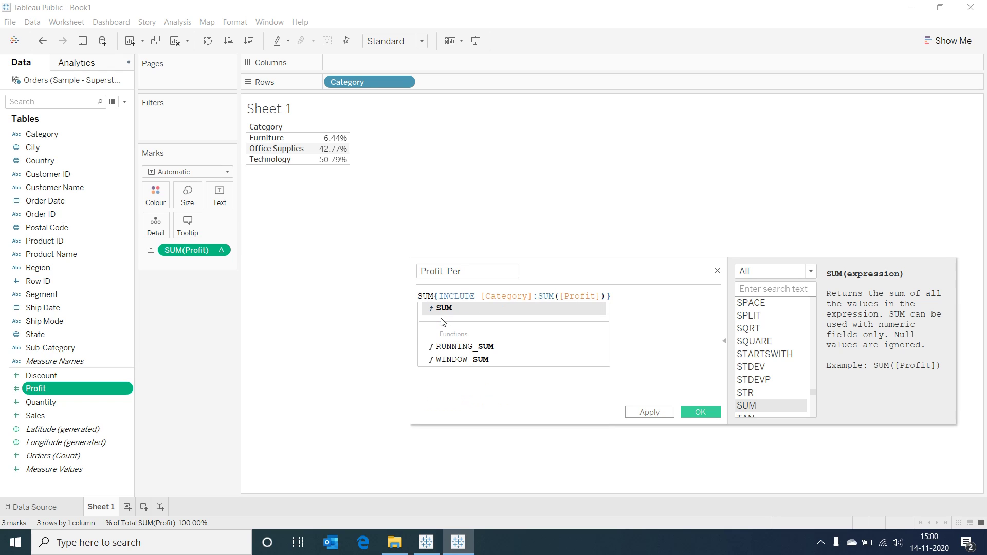
key("Return")
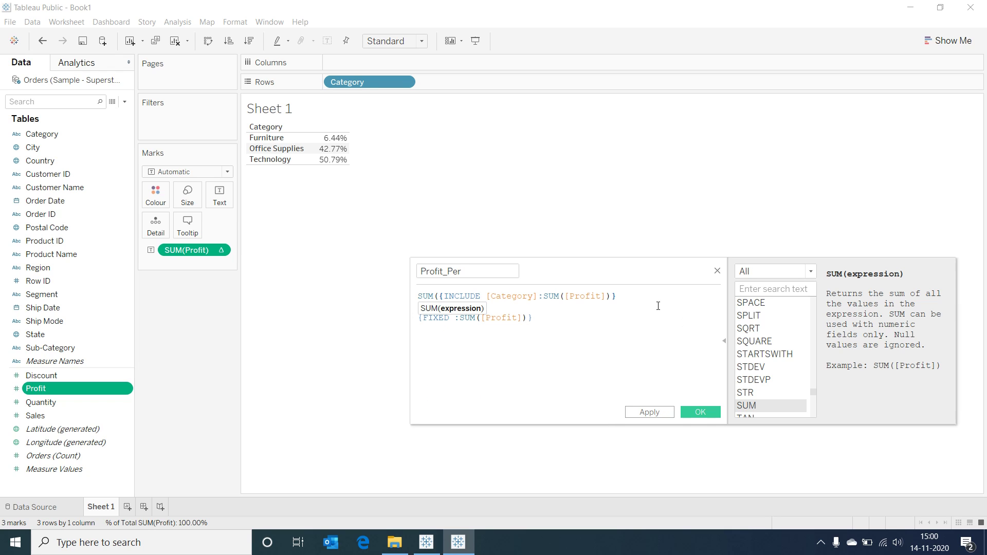
left_click(643, 302)
type(") / ")
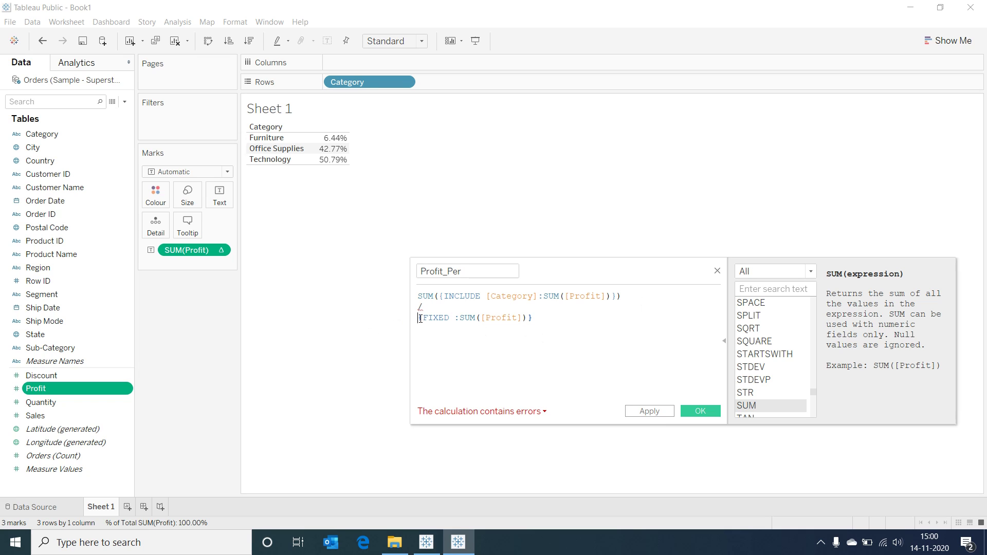
type("SUM")
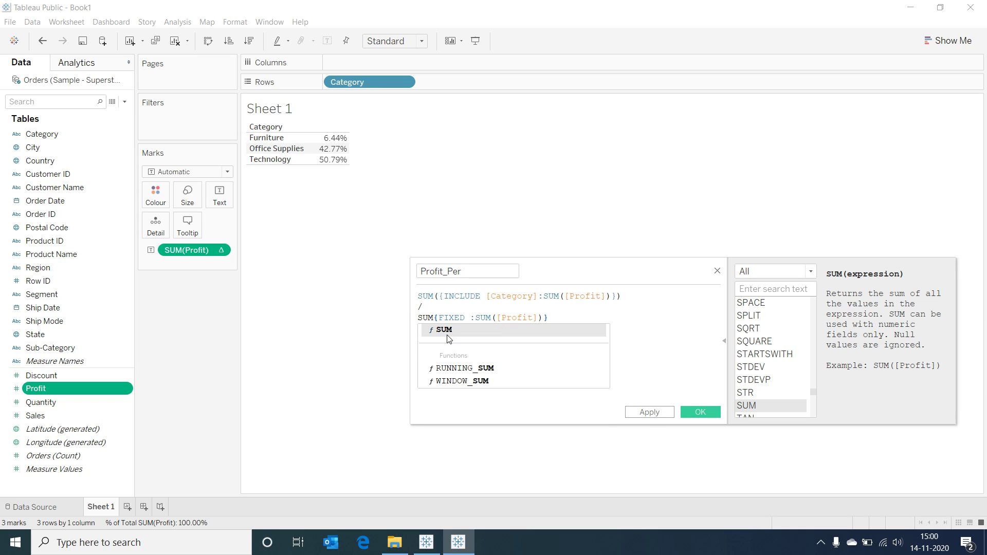
left_click(447, 335)
left_click(559, 319)
Step: Close the final parenthesis, save Profit_Per, and add it to the view
type(")")
left_click(700, 411)
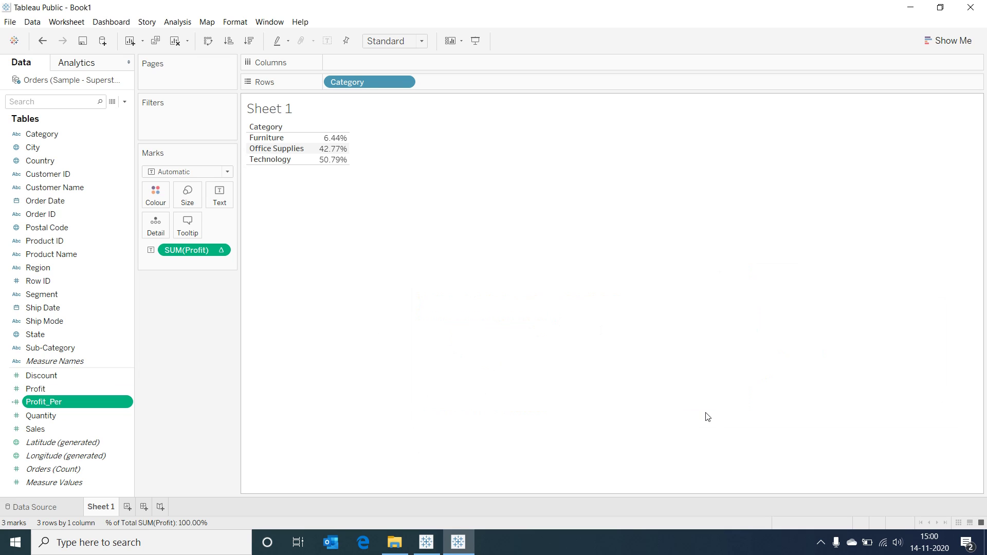
double_click(45, 402)
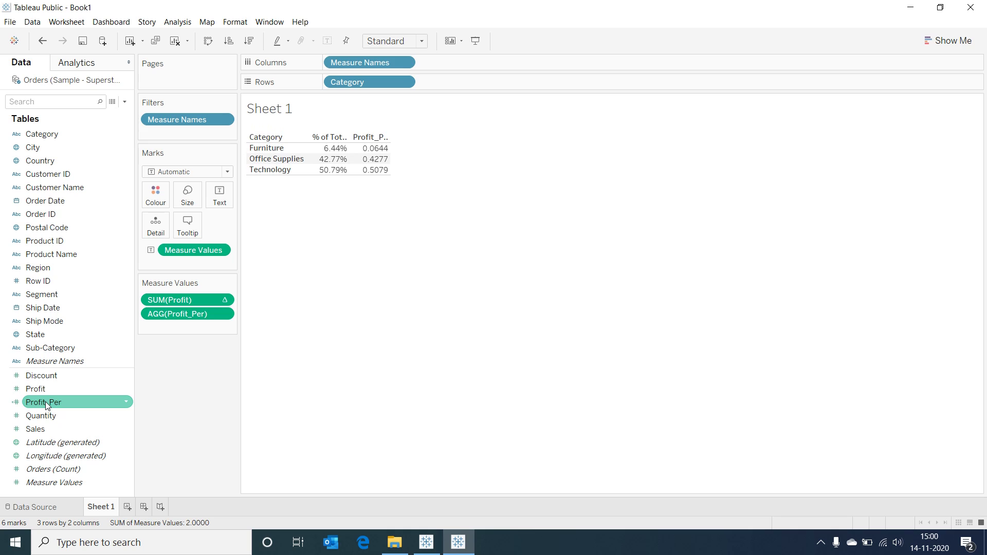
Step: Format Profit_Per as percentages and remove the stray Calculation1 field from the view
left_click(223, 313)
left_click(170, 362)
left_click(121, 139)
left_click(85, 210)
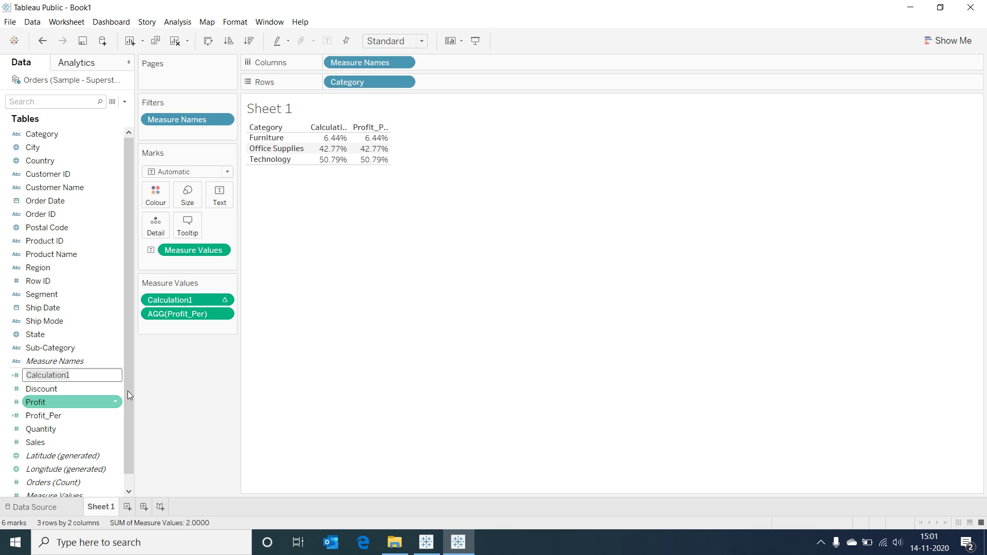
key("Return")
left_click_drag(184, 304, 190, 384)
Step: Switch the marks to Pie, move Category to Columns, and fit to Entire View
left_click(228, 171)
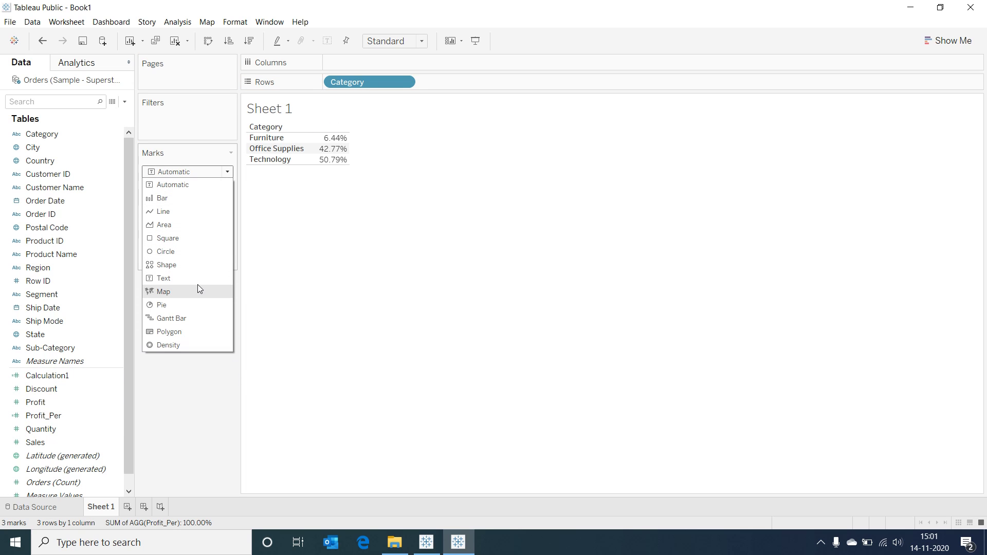
left_click(185, 306)
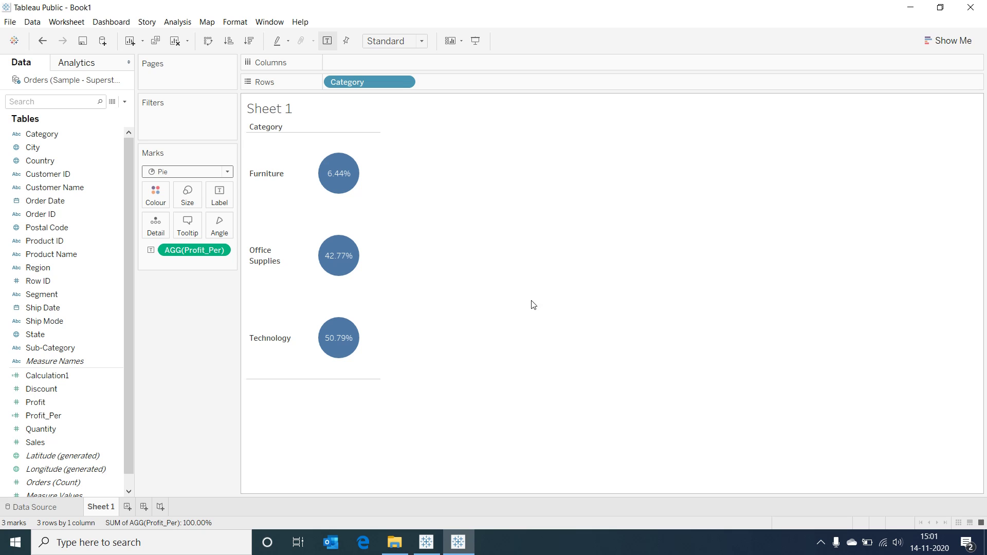
mouse_move(368, 78)
left_mouse_down()
mouse_move(355, 88)
mouse_move(360, 59)
left_mouse_up()
left_click(423, 42)
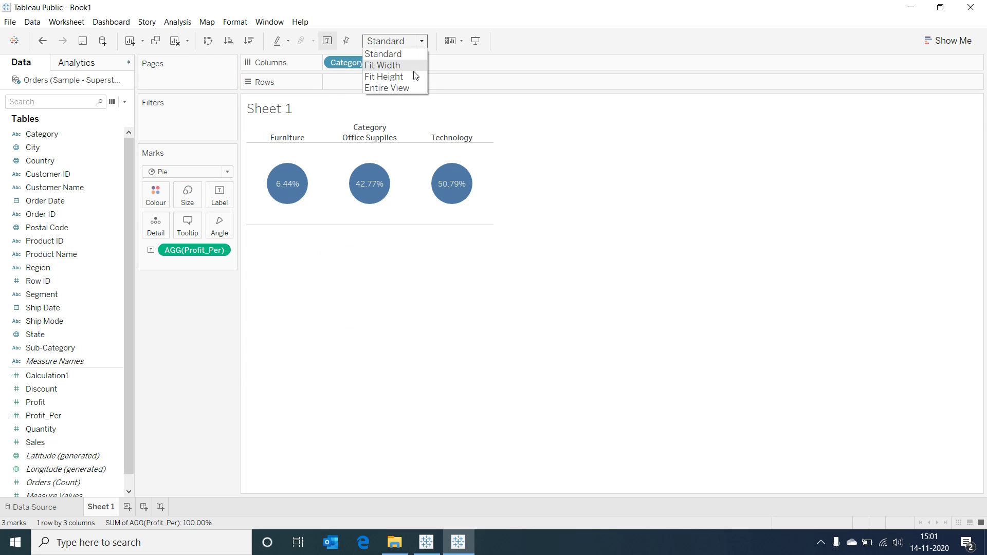
left_click(400, 86)
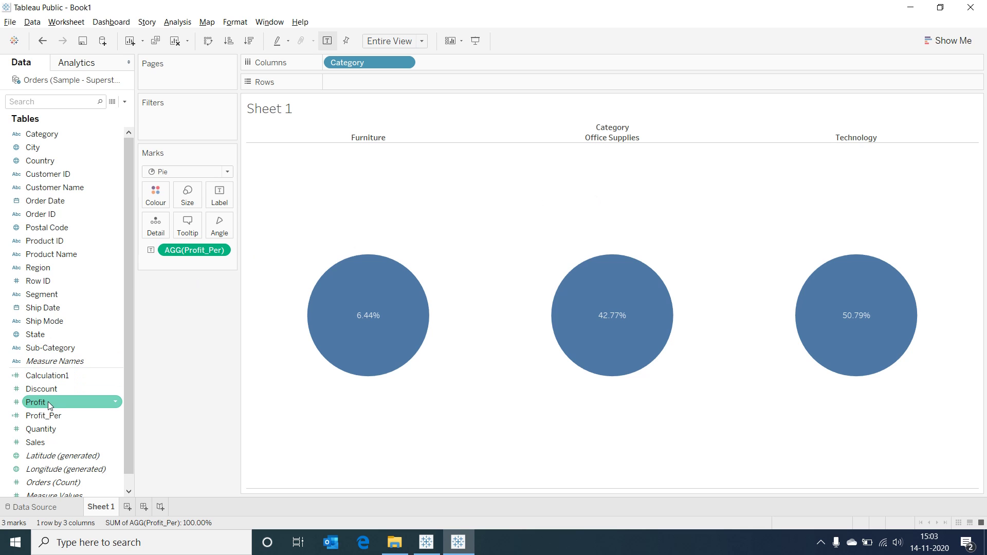
Step: Create Shade<0.50 as IF [Profit_Per]<0.50 THEN [Profit_Per] ELSE 0 END
right_click(42, 412)
mouse_move(66, 293)
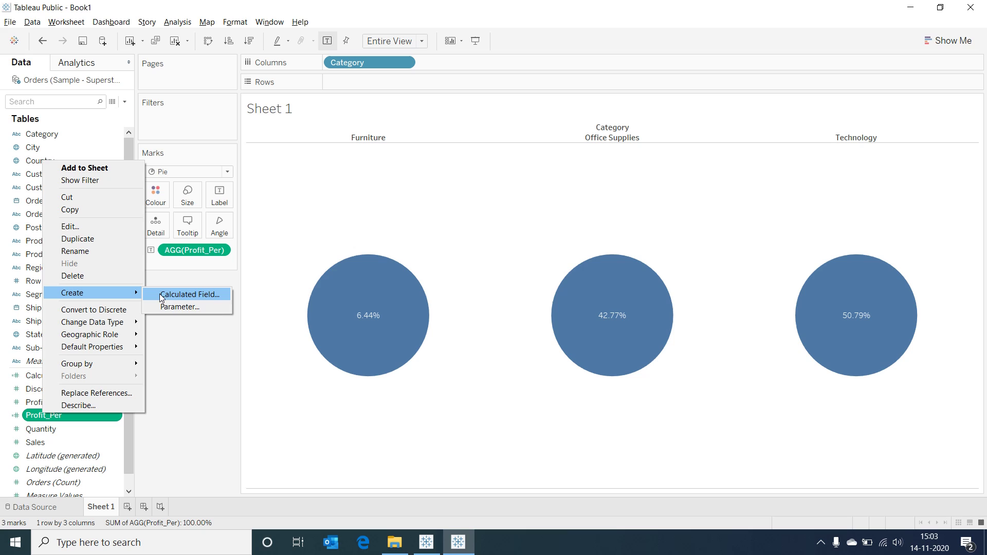
left_click(171, 298)
type("Shade")
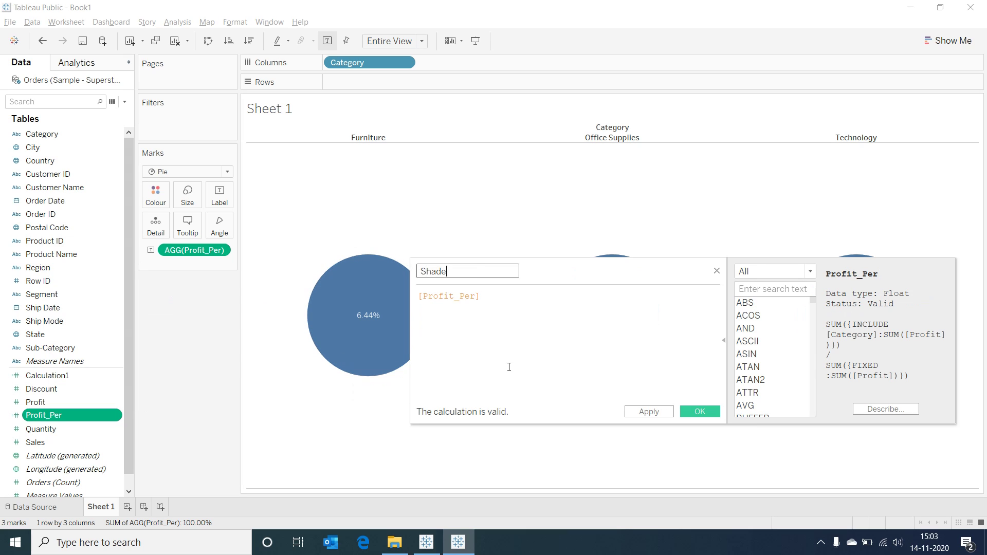
type("<0.50")
key("Tab")
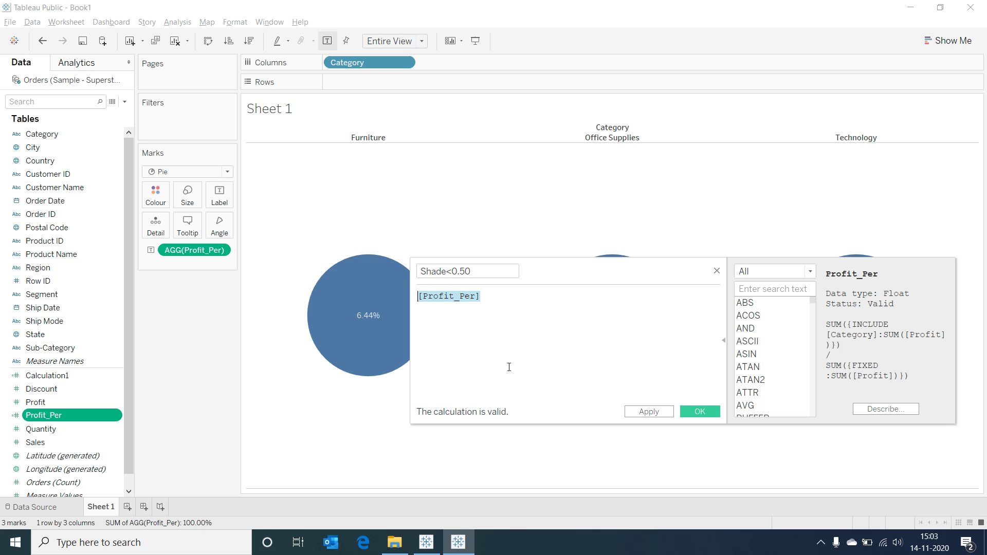
type("IF [Profit_Per]<0.50 THEN [Profit_Per]")
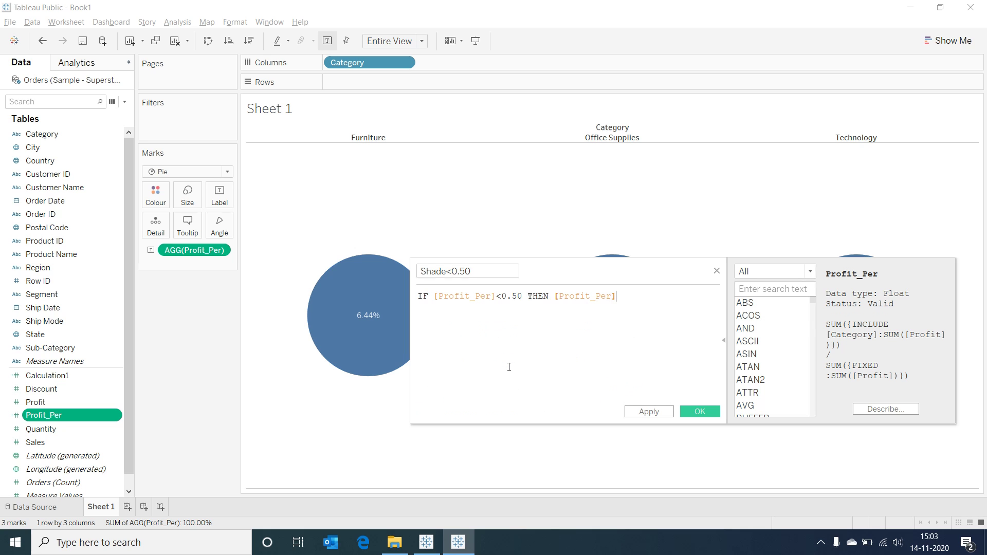
key("Return")
type("ELSE 0")
key("Return")
type("END")
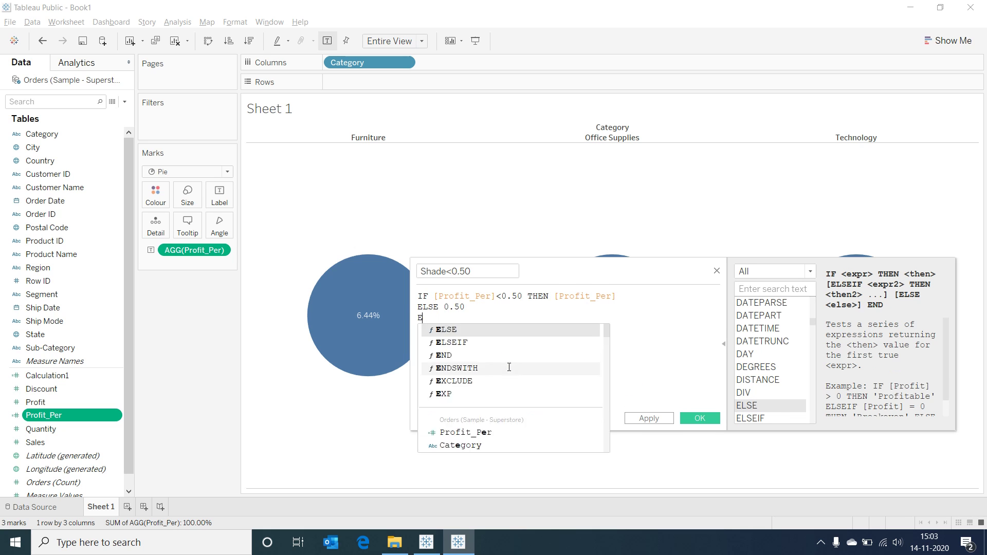
left_click(699, 412)
Step: Duplicate Shade<0.50 and rename the copy Shade>0.50
right_click(73, 455)
left_click(109, 280)
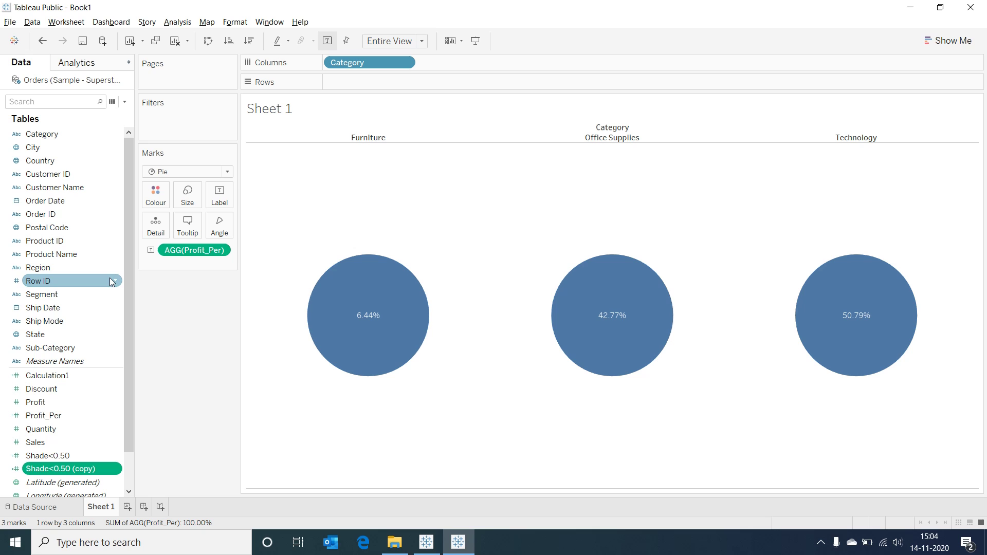
right_click(60, 467)
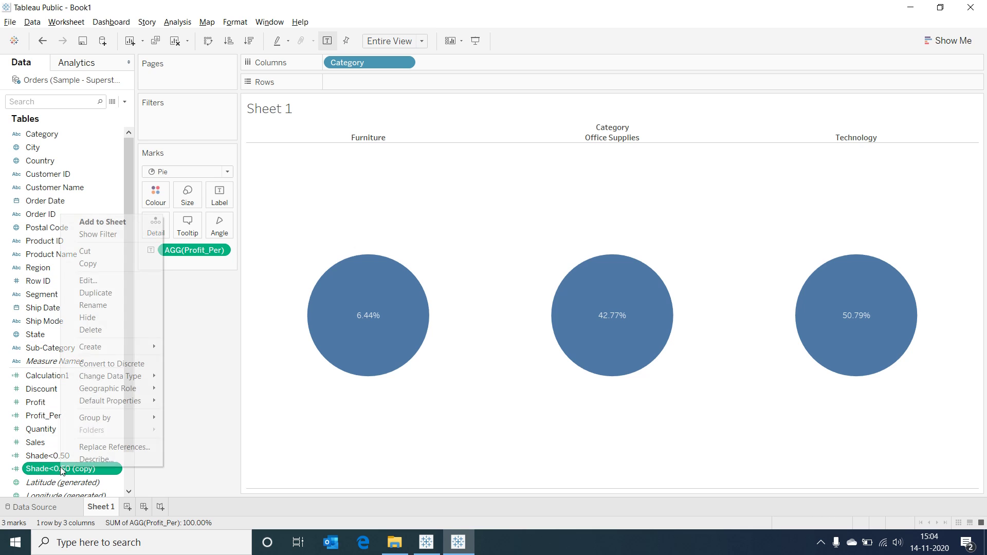
left_click(96, 289)
left_click(451, 270)
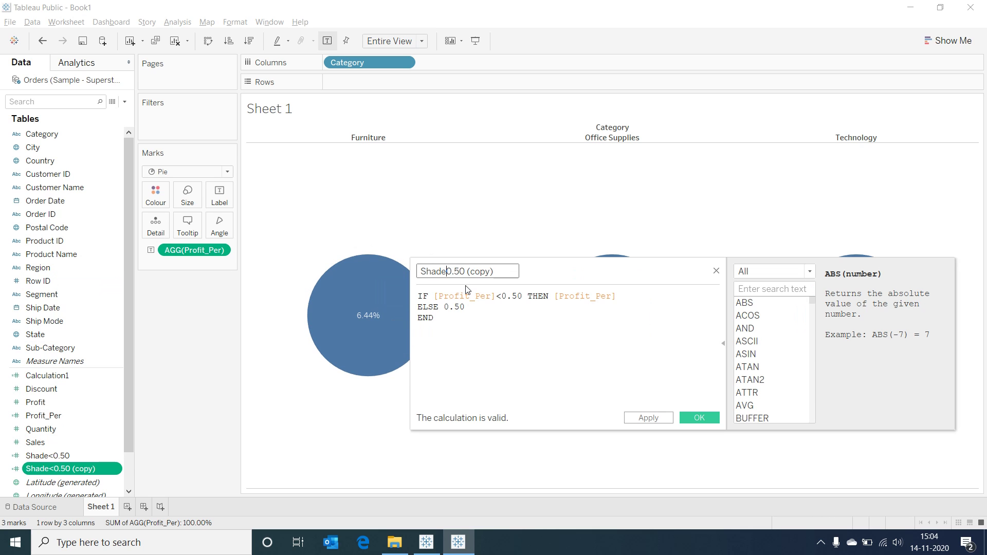
key("BackSpace")
type(">")
left_click(504, 270)
key("BackSpace")
key("BackSpace")
key("BackSpace")
key("BackSpace")
key("BackSpace")
key("BackSpace")
key("BackSpace")
Step: Change its formula to IF [Profit_Per]>0.50 THEN [Profit_Per]-0.50, dropping the ELSE line, and save
left_click(502, 296)
key("BackSpace")
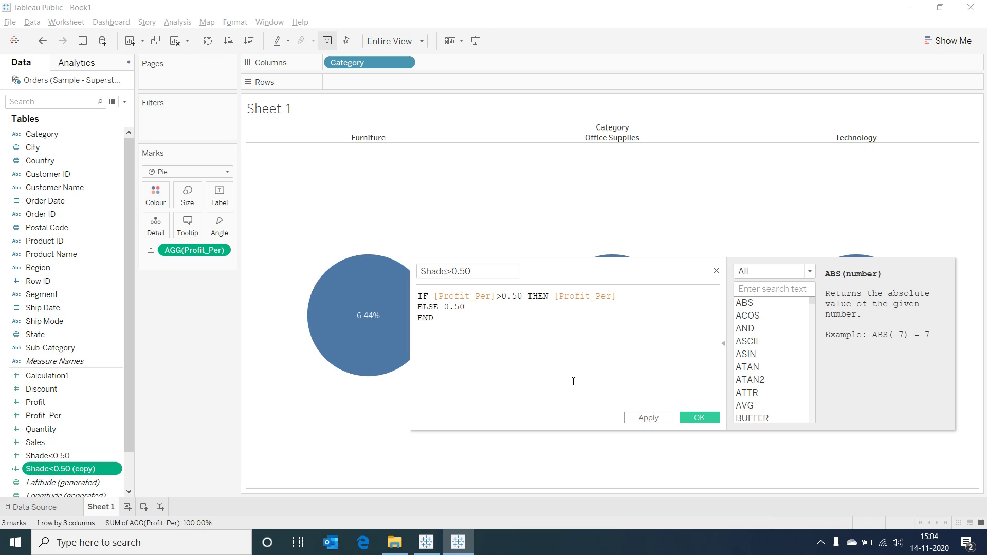
type(">")
left_click(623, 296)
type("-0.50")
triple_click(666, 308)
key("BackSpace")
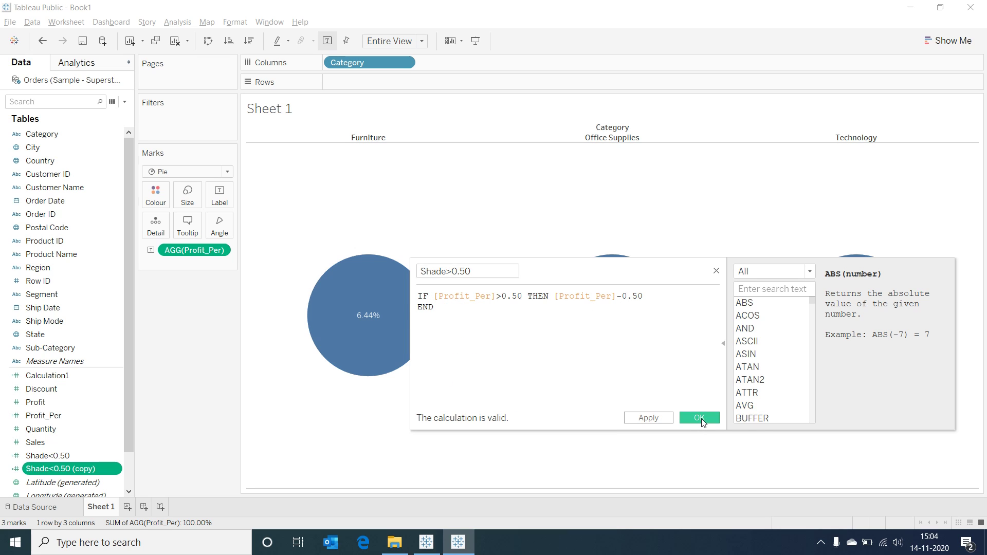
left_click(699, 421)
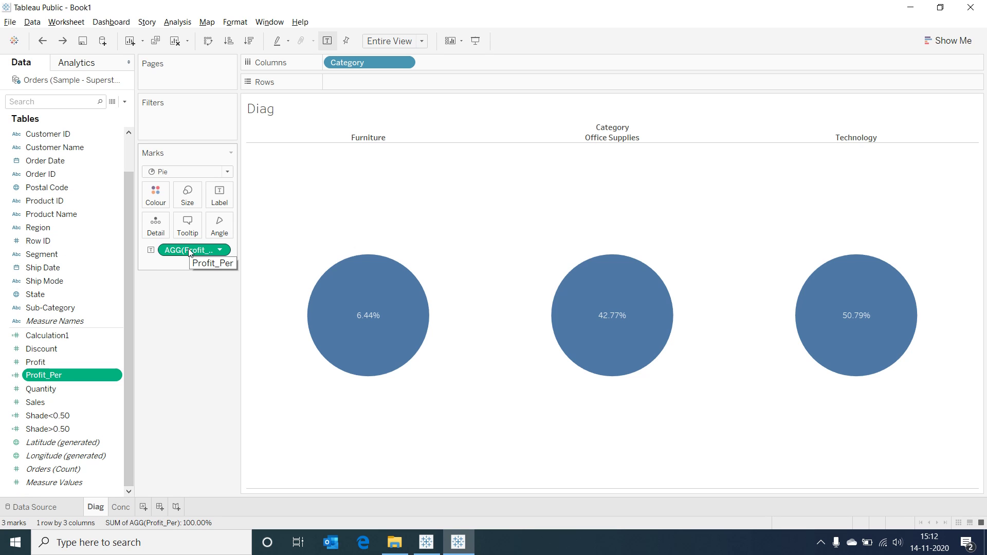
Step: Remove the Profit_Per labels, set pie angle to Measure Values and colour to Measure Names
left_click_drag(189, 251, 20, 408)
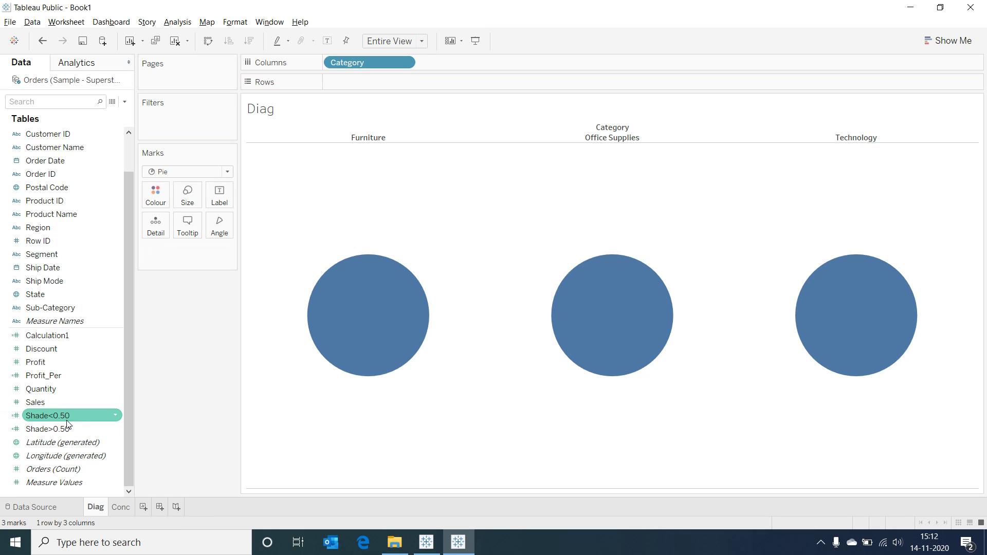
left_click_drag(51, 483, 212, 236)
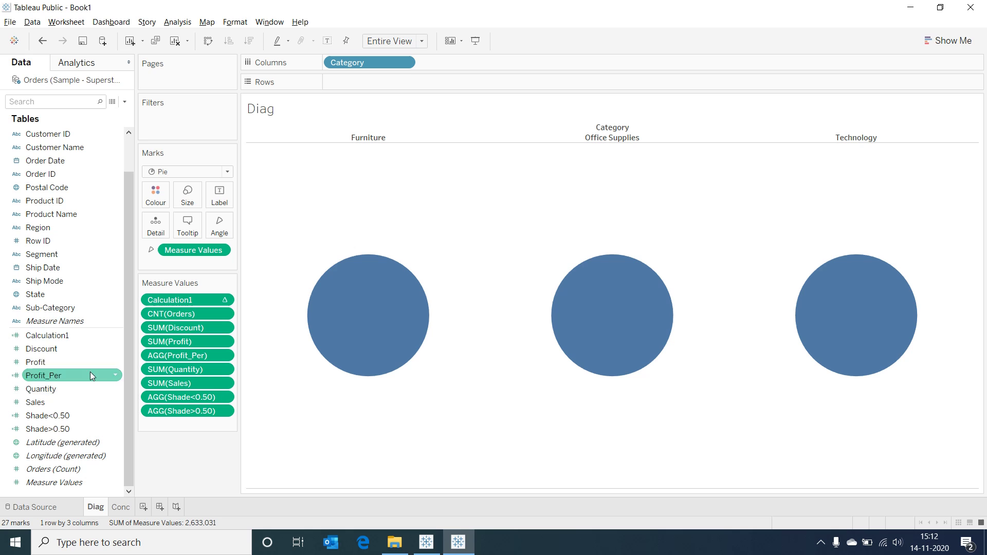
left_click_drag(59, 322, 159, 194)
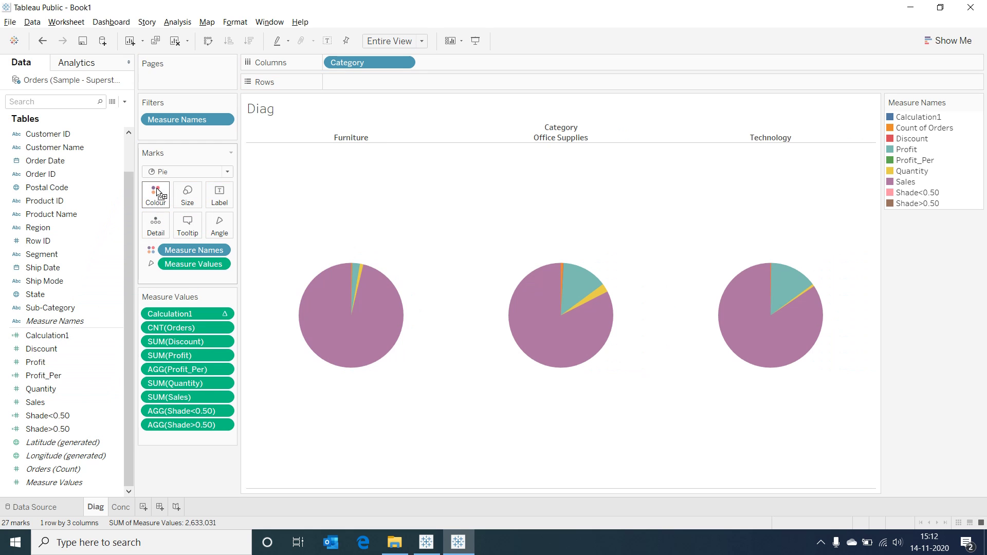
left_click(225, 120)
Step: Filter Measure Names down to only Shade<0.50 and Shade>0.50
left_click(212, 134)
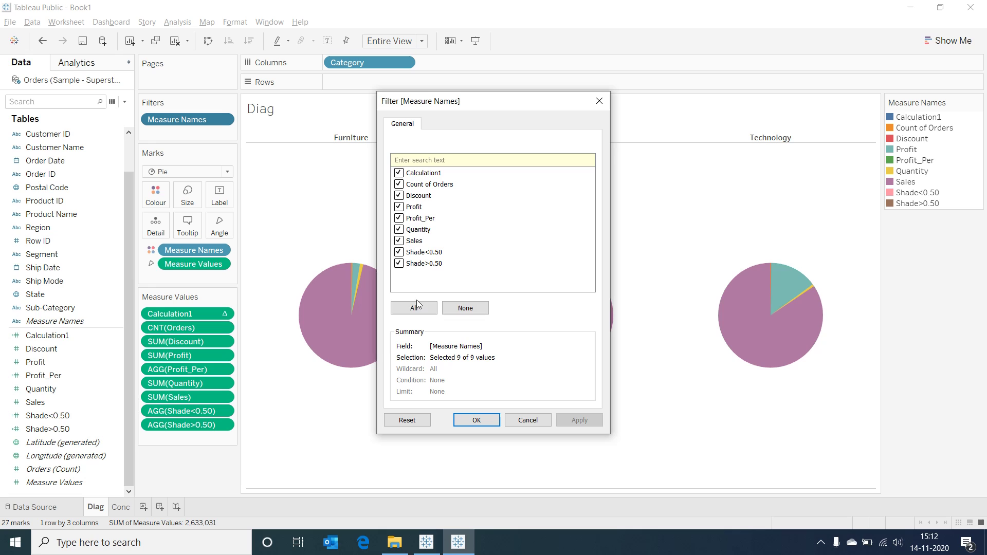
left_click(458, 305)
left_click(399, 263)
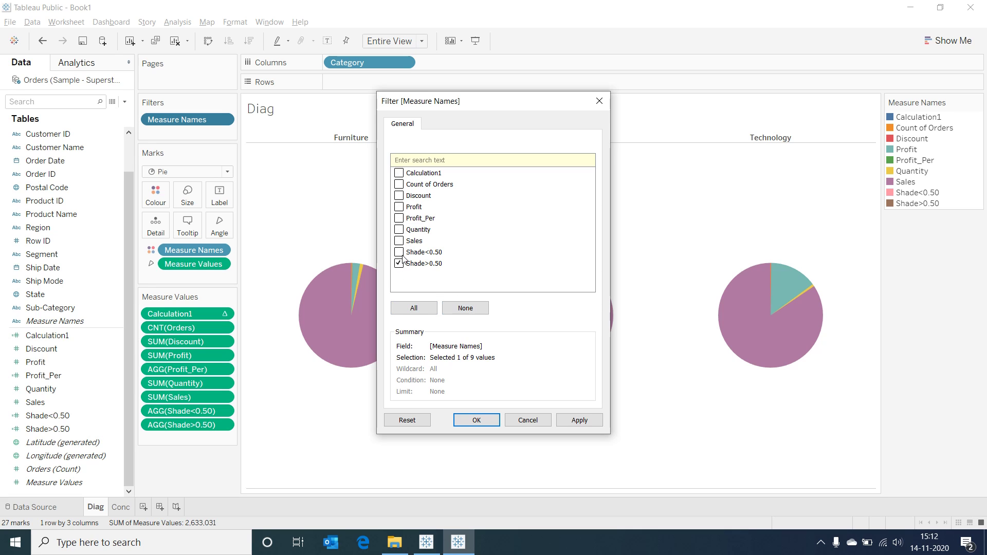
left_click(400, 251)
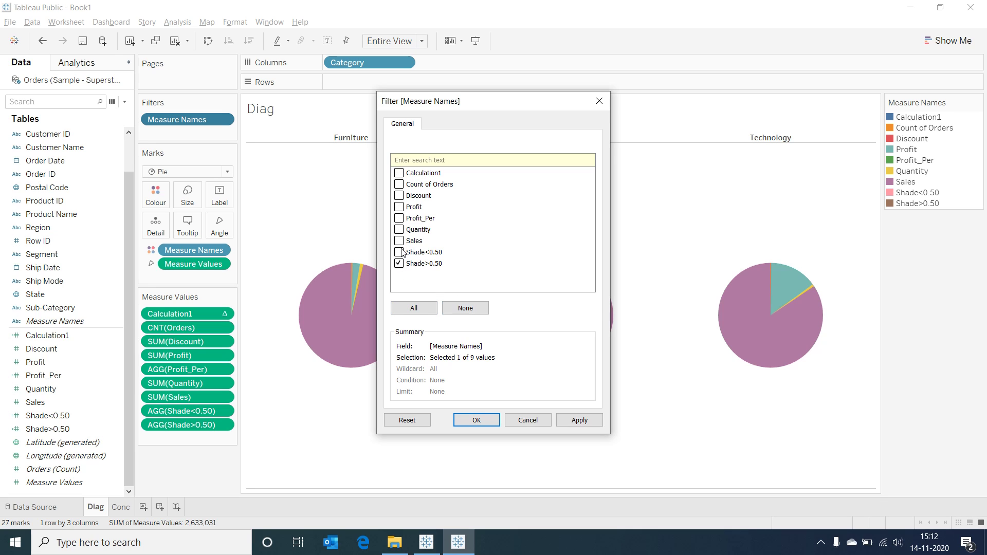
left_click(469, 422)
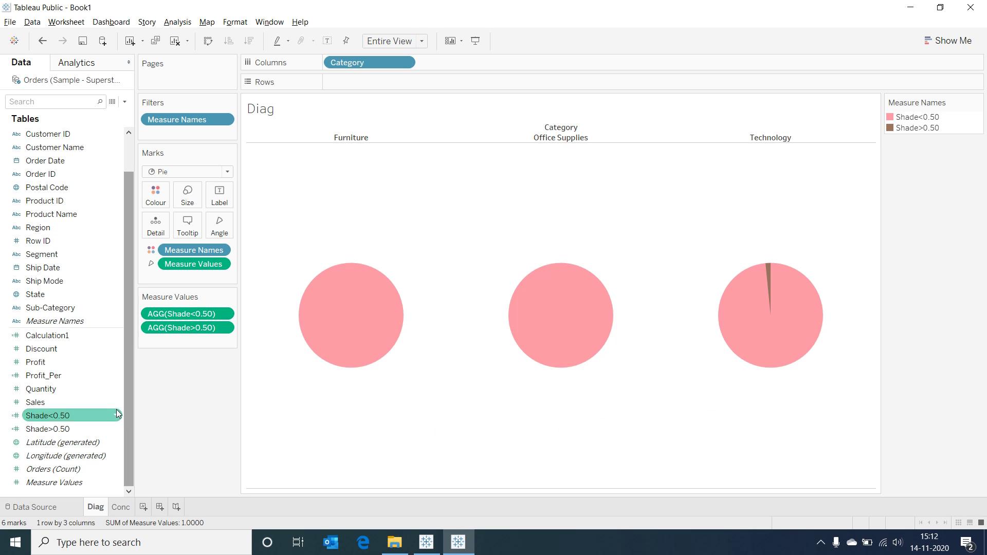
Step: Create Grey<0.50 as IF [Profit_Per]<0.50 THEN 0.50 - [Profit_Per] END
right_click(50, 374)
mouse_move(91, 251)
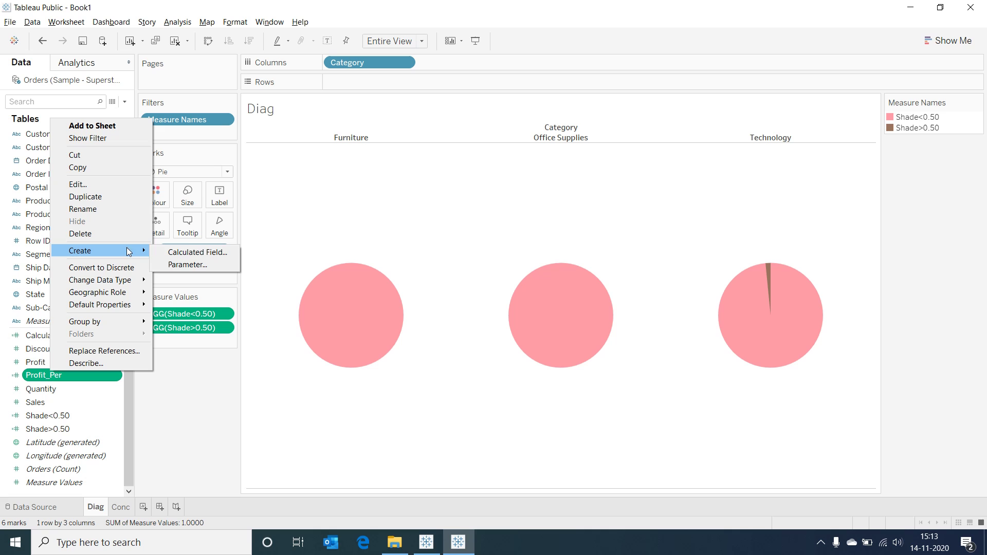
left_click(190, 251)
type("Grey<")
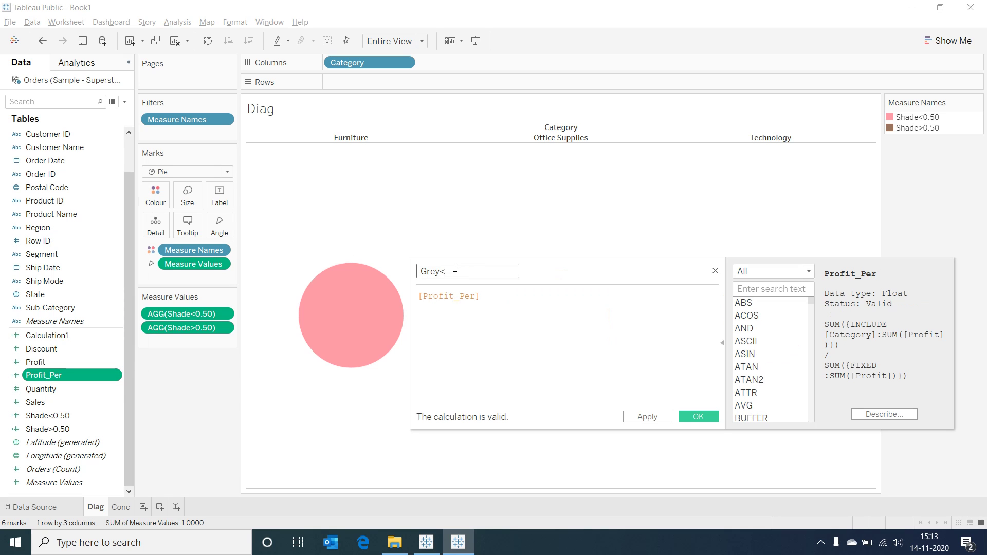
type("0.50")
key("Tab")
type("IF ")
type("[Profit_Per]<0.50 THEN 0.50")
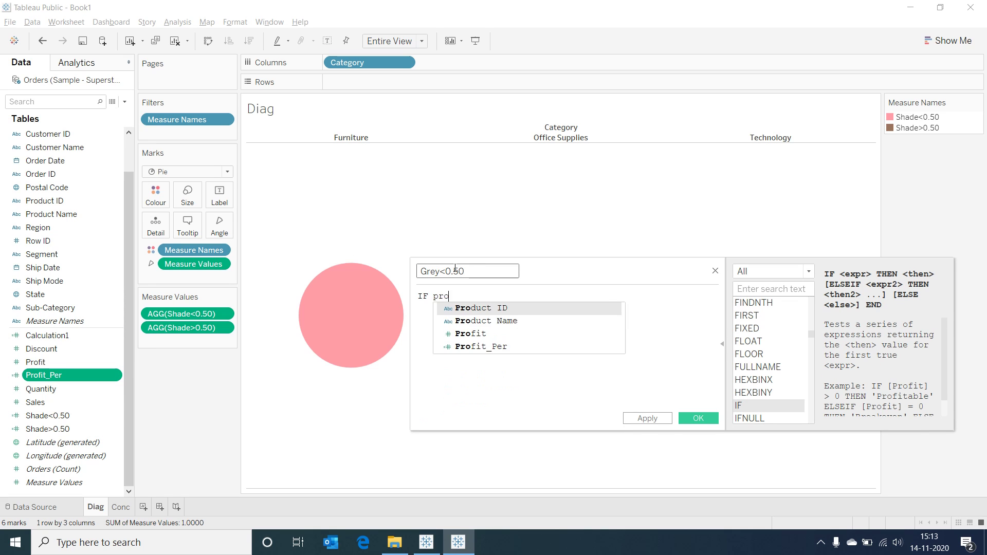
type(" - [Profit_Per]<0.50 THEN 0.50 -")
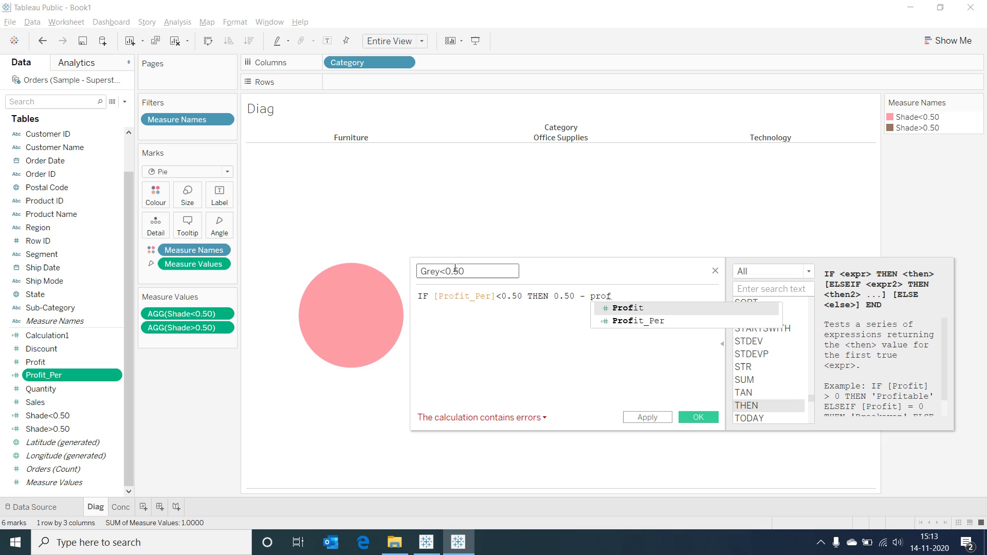
key("Return")
type("END")
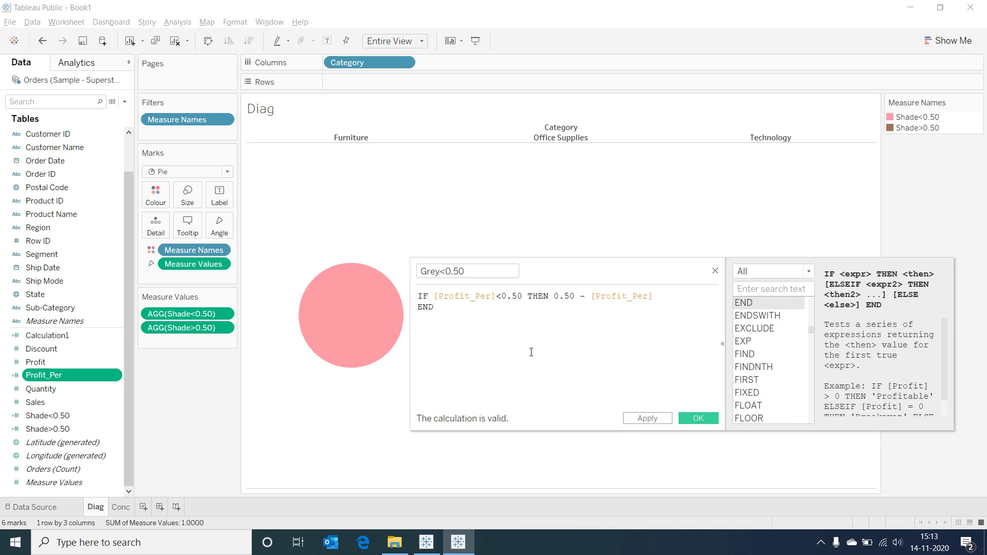
left_click(699, 418)
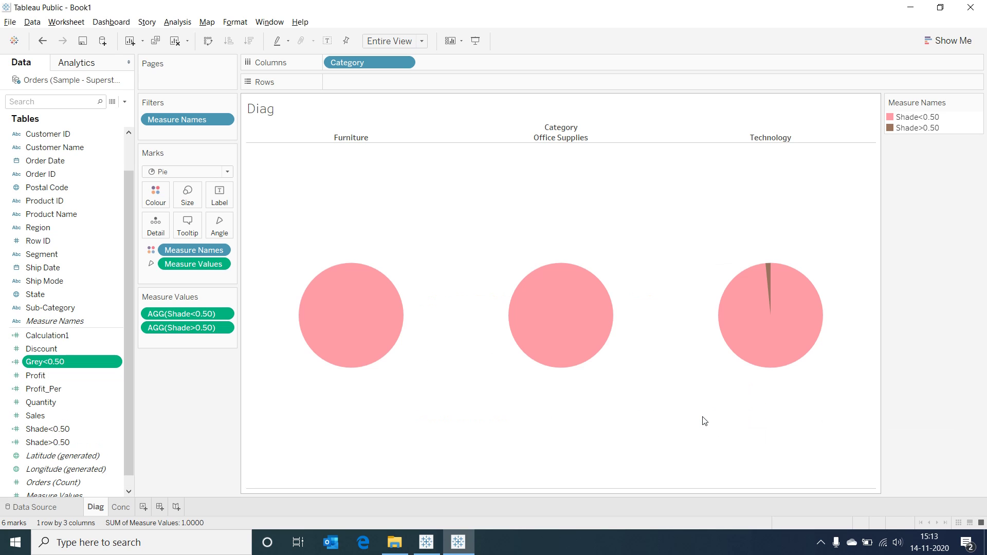
Step: Add Grey<0.50 to the pies, then duplicate it and rename the copy Grey>0.50
double_click(60, 361)
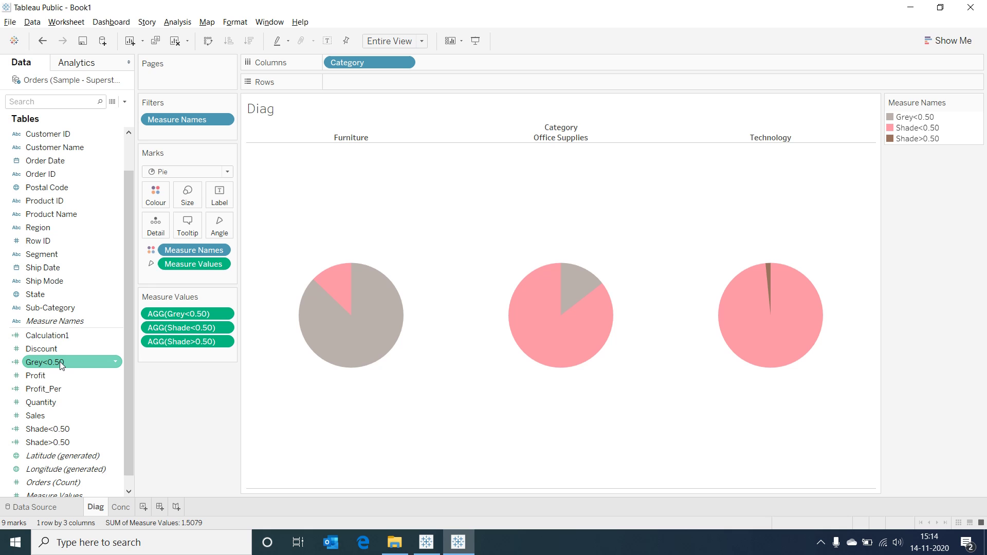
right_click(59, 362)
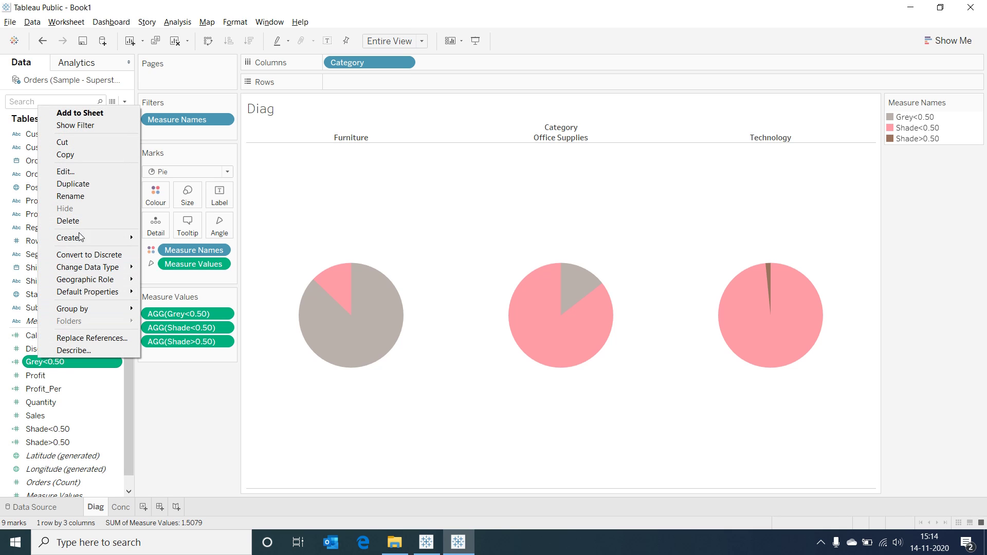
left_click(91, 184)
right_click(52, 375)
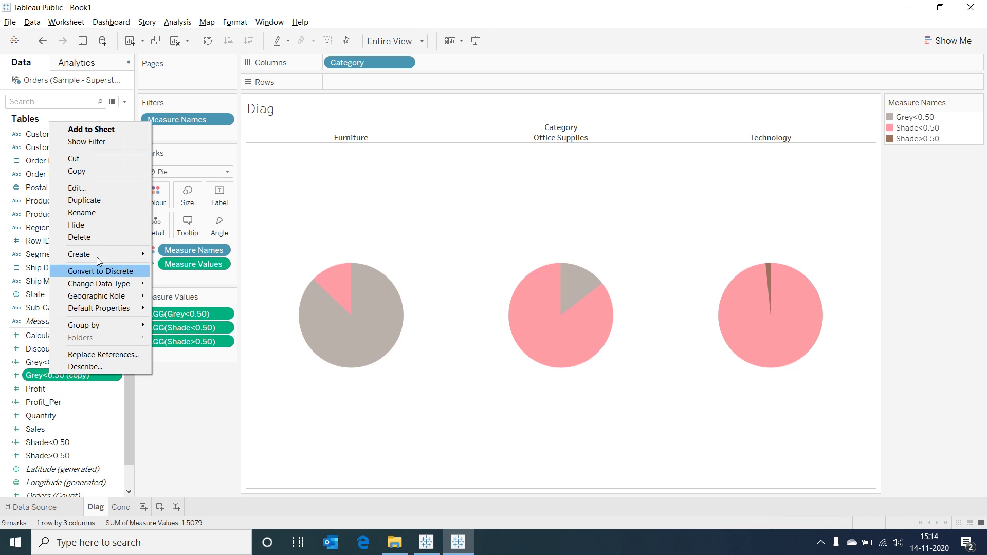
left_click(91, 187)
left_click(502, 273)
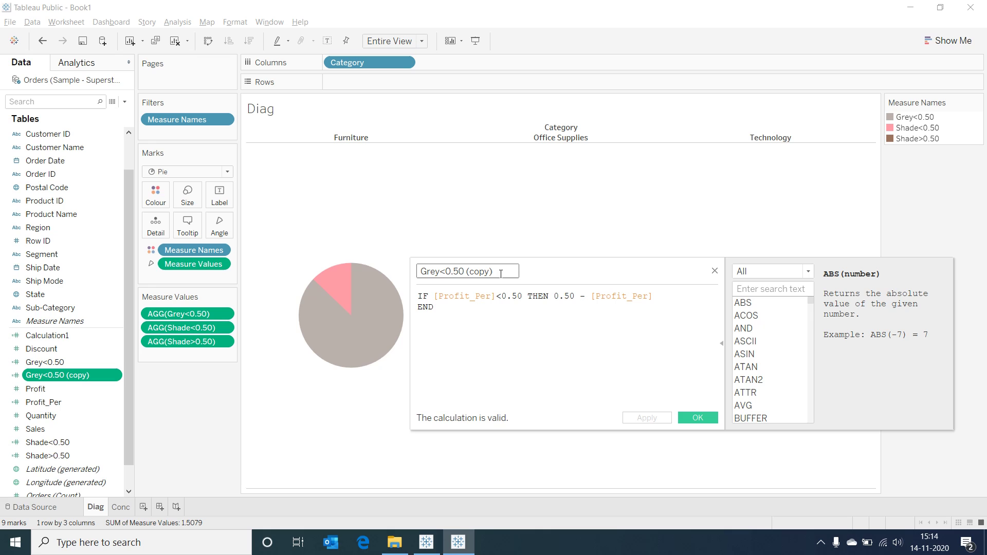
key("BackSpace")
key("BackSpace")
key("BackSpace")
key("BackSpace")
key("BackSpace")
key("BackSpace")
key("BackSpace")
key("Left")
key("Left")
key("Left")
key("Left")
key("BackSpace")
type(">")
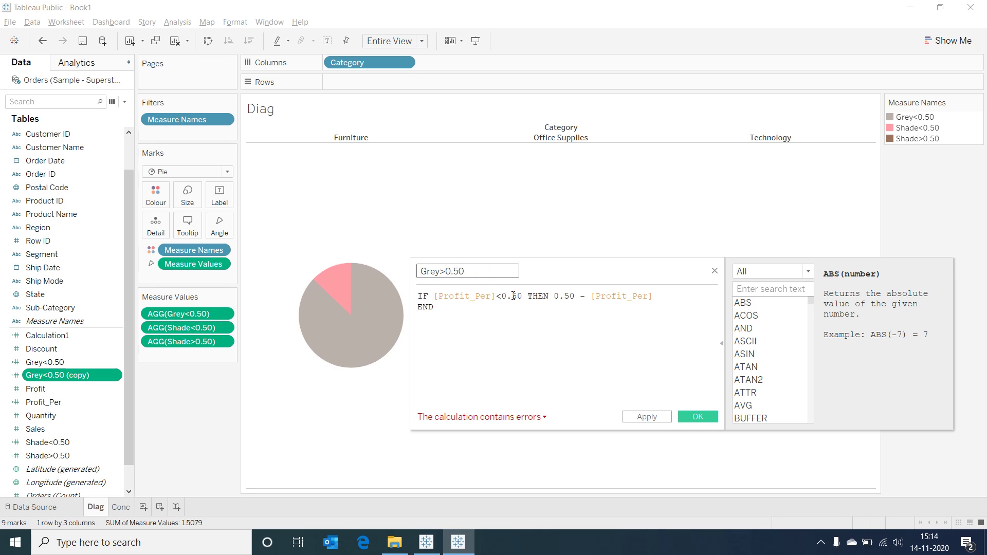
Step: Make Grey>0.50 read IF [Profit_Per]>0.50 THEN 1-[Profit_Per] ELSE 0.50 END, then add it to the pies
left_click(499, 296)
key("BackSpace")
type(">")
double_click(558, 297)
type("1")
key("End")
key("Return")
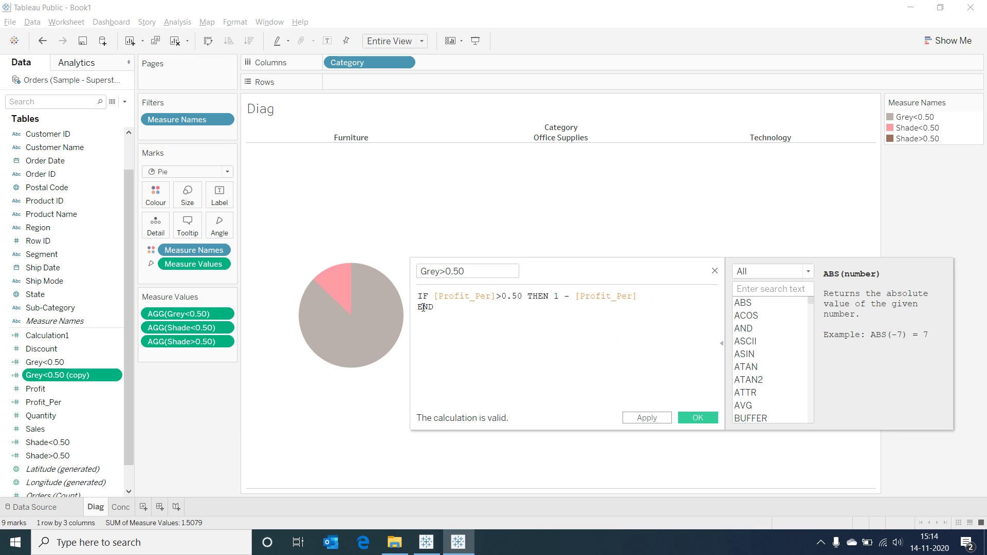
type("ELSE 0.50")
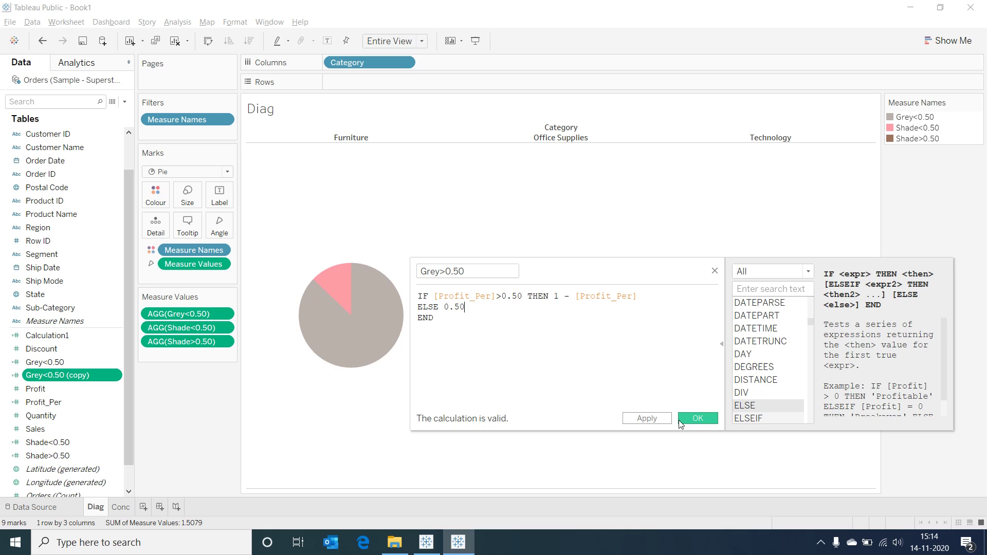
left_click(696, 418)
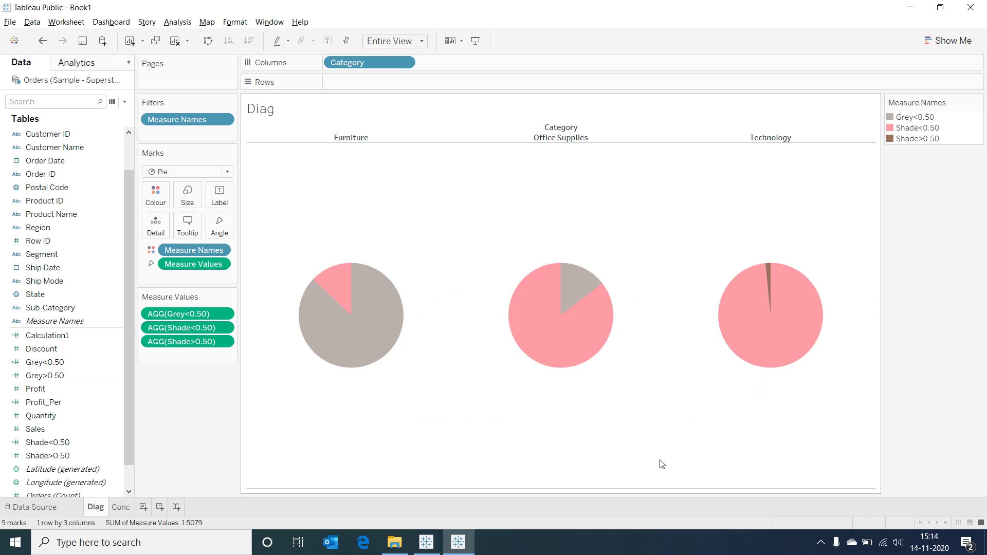
double_click(64, 376)
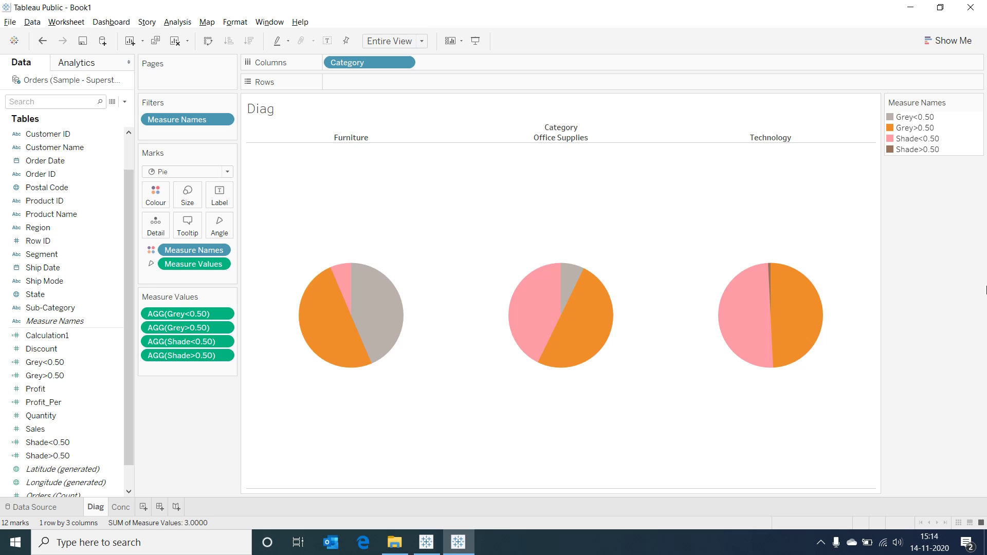
mouse_move(779, 325)
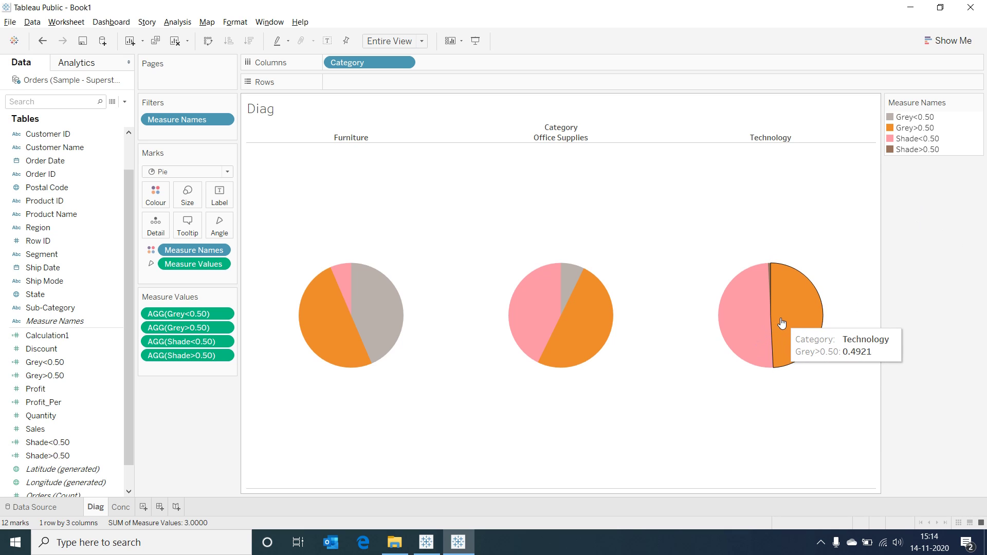
mouse_move(772, 281)
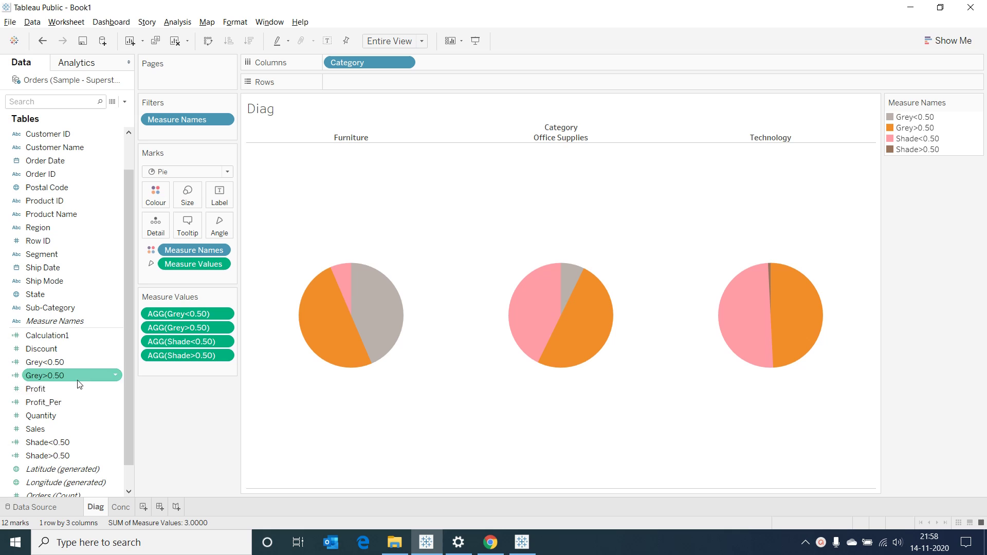
Step: Create a Bottom calculation with formula MIN(1) and add it to the pie measures
right_click(66, 400)
left_click(177, 287)
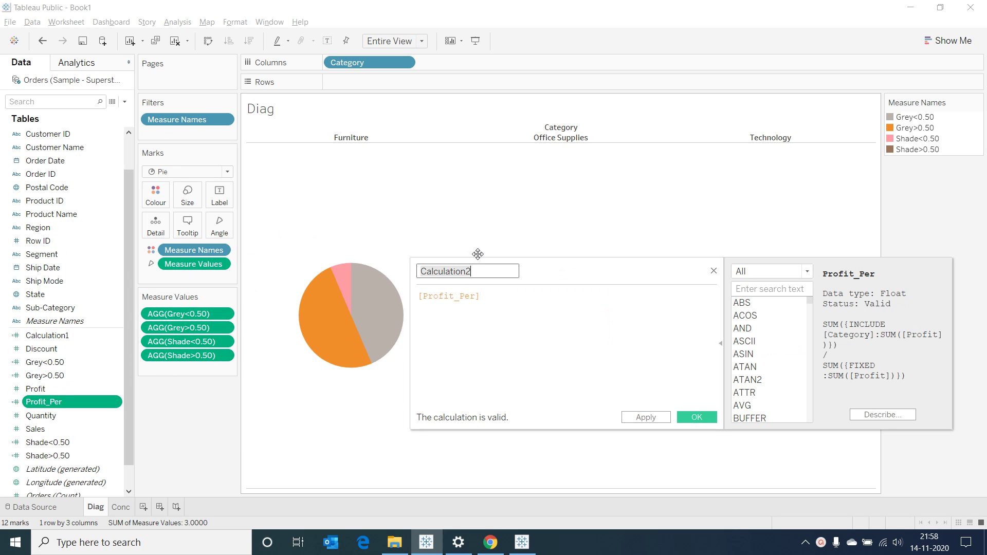
type("Bottom")
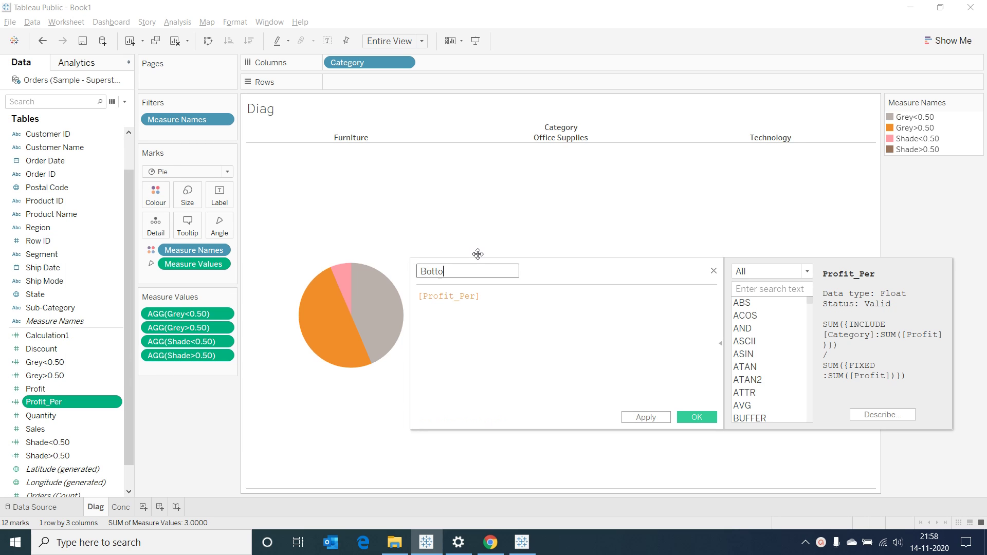
key("Tab")
type("MIN(")
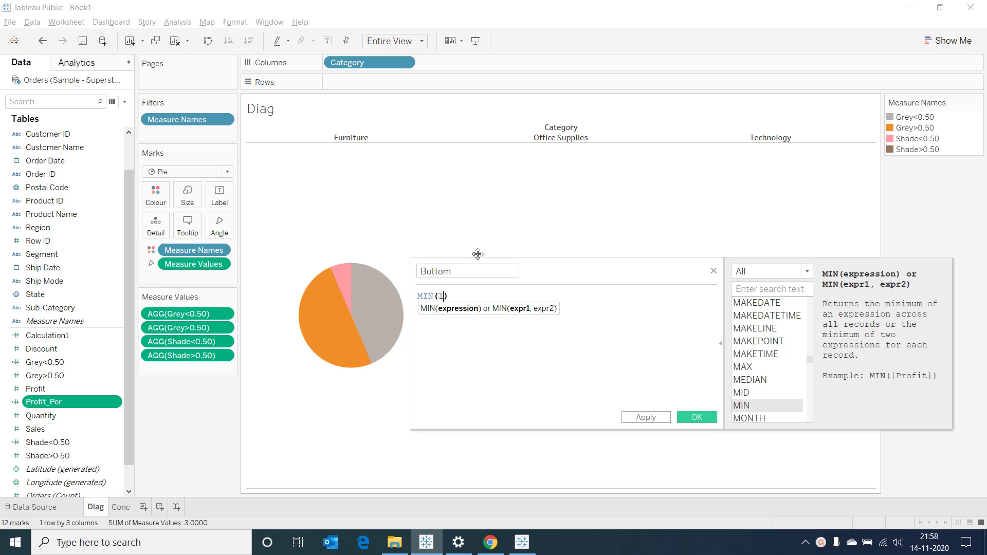
type("1")
left_click(698, 417)
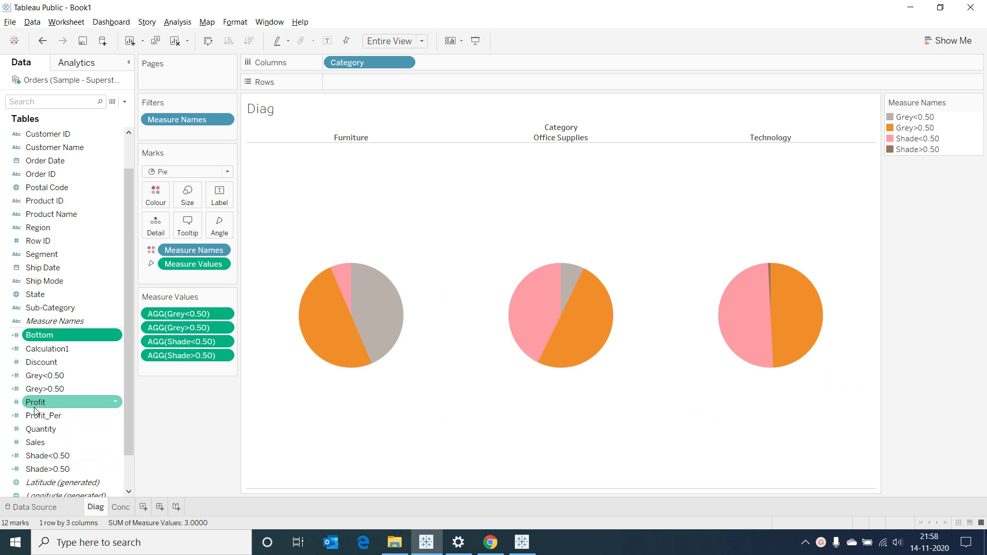
double_click(41, 335)
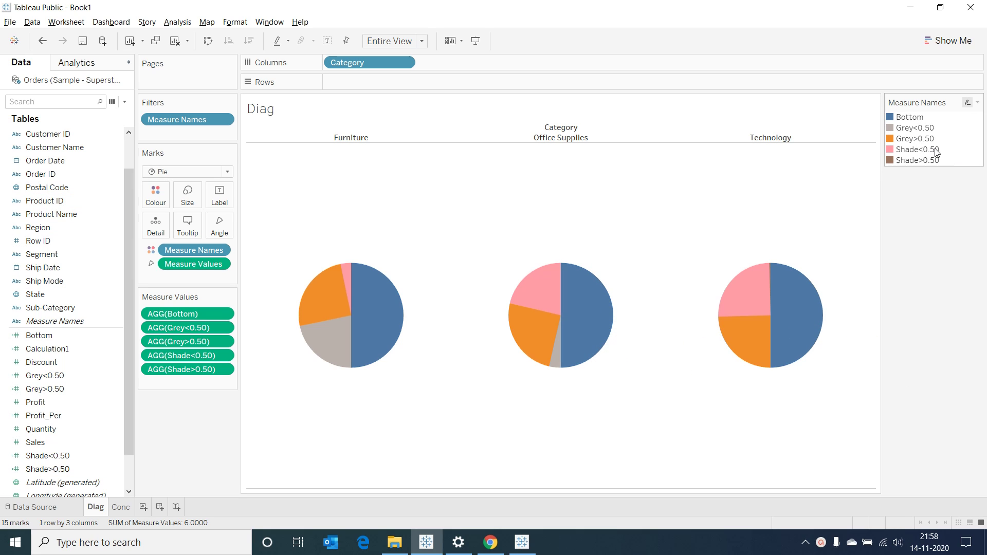
Step: Reorder the legend measures: Shade>0.50 and Grey>0.50 at the top, Shade<0.50 above Grey<0.50
left_click_drag(920, 139, 920, 116)
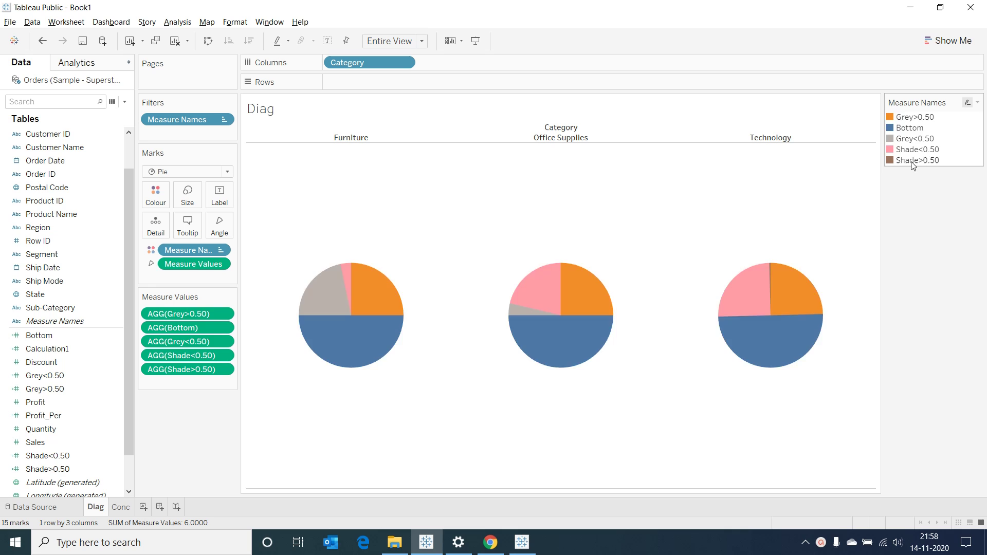
left_click_drag(916, 160, 917, 117)
left_click(908, 274)
left_click_drag(912, 160, 915, 148)
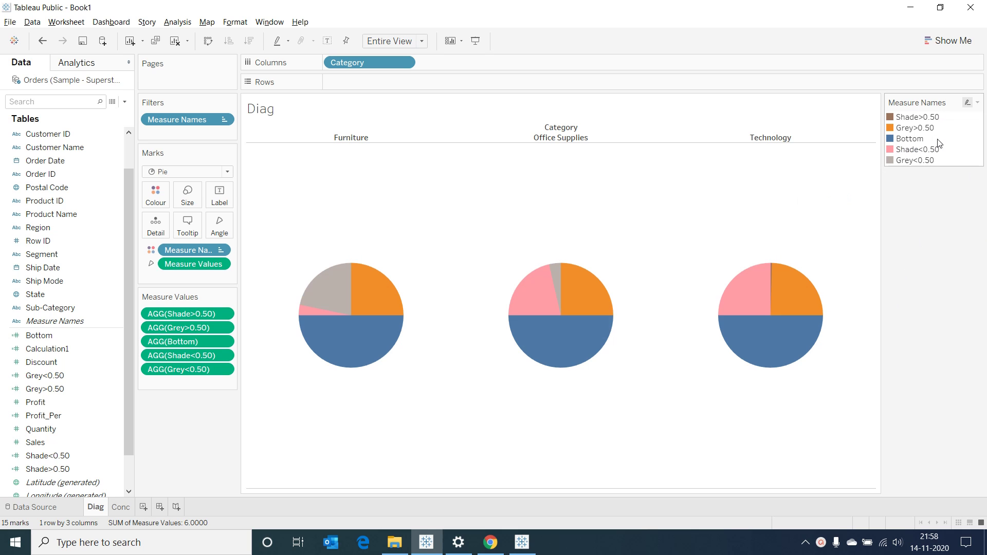
Step: In Edit Colours, set the Bottom measure to white
right_click(918, 143)
left_click(918, 147)
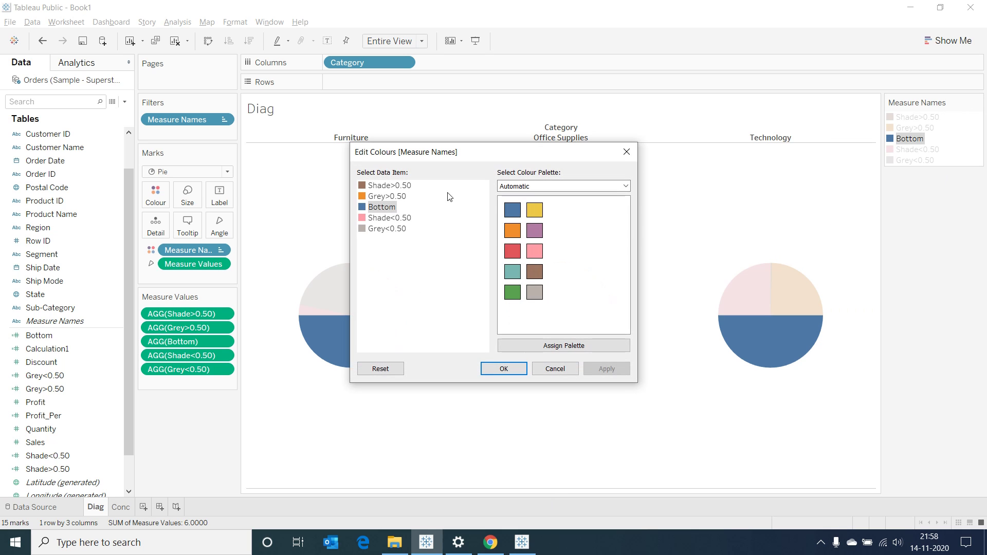
left_click(626, 186)
left_click(378, 282)
double_click(381, 206)
left_click(472, 247)
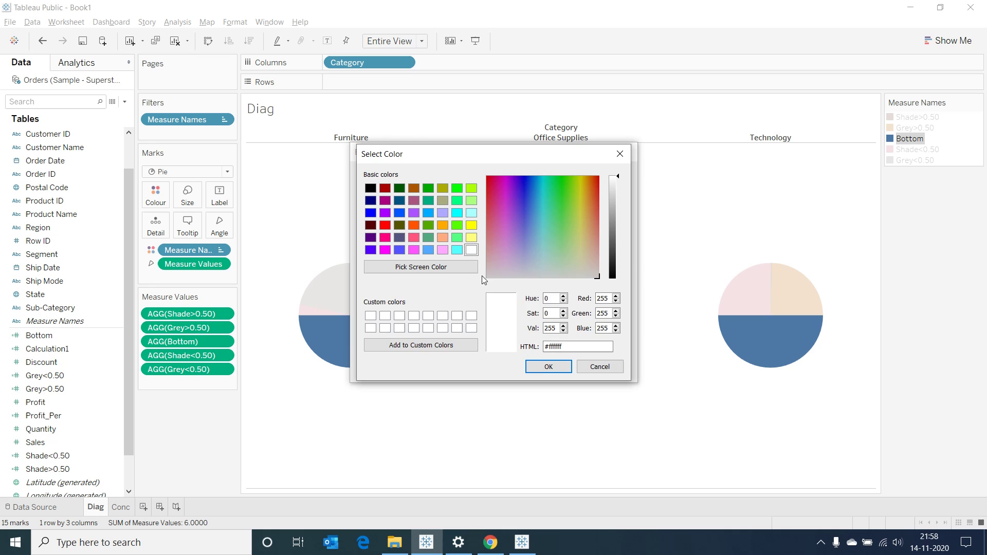
left_click(545, 367)
Step: Make Shade>0.50 and Shade<0.50 green and Grey<0.50 grey, then apply the colours
left_click(387, 186)
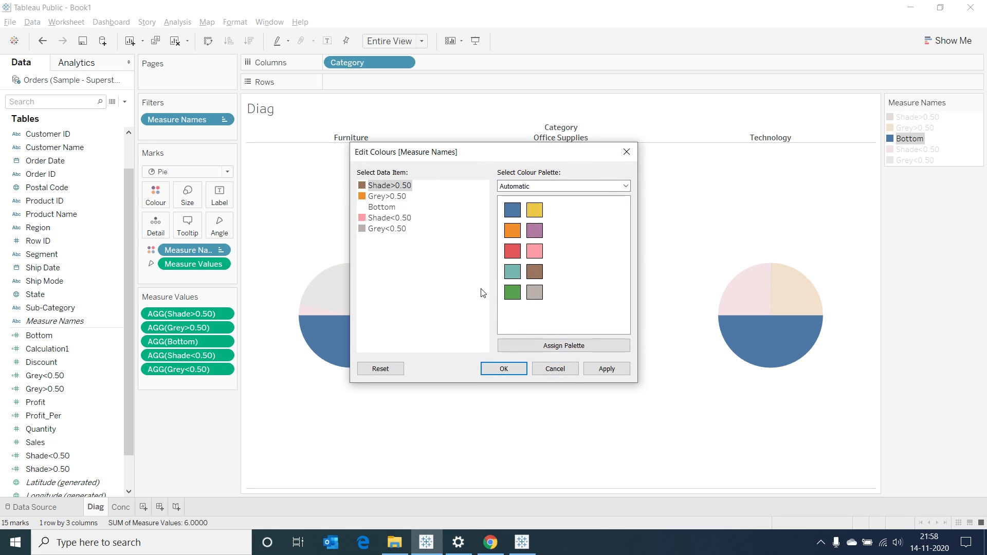
left_click(511, 292)
left_click(387, 229)
left_click(389, 218)
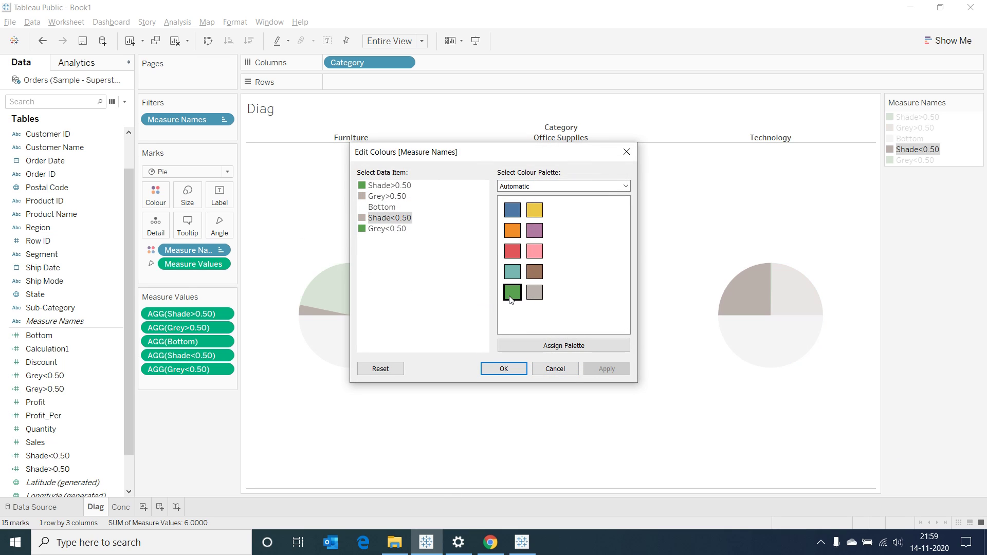
left_click(511, 297)
left_click(386, 229)
left_click(534, 292)
left_click(504, 368)
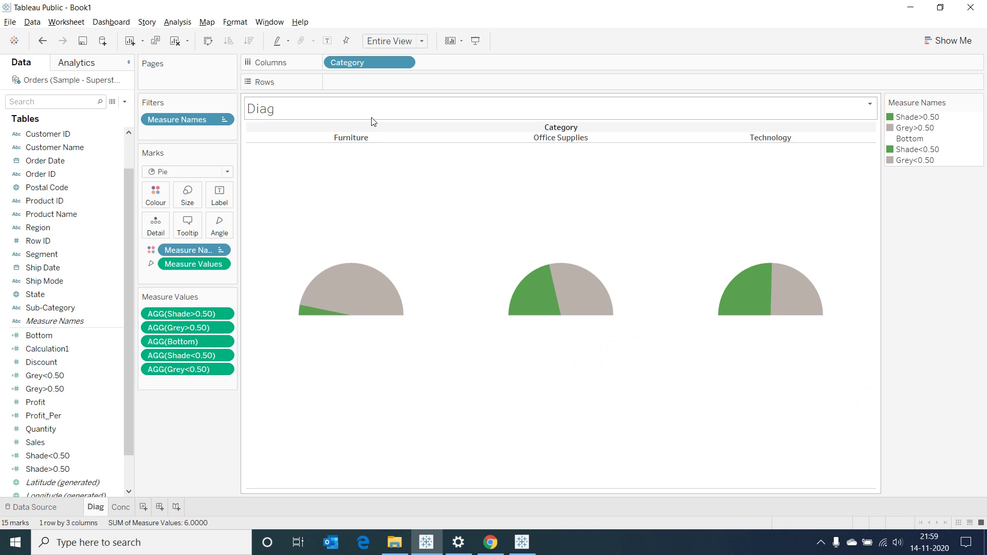
Step: Add SUM(0) to Rows and duplicate it so the half-pie gauges stack into two rows
double_click(350, 83)
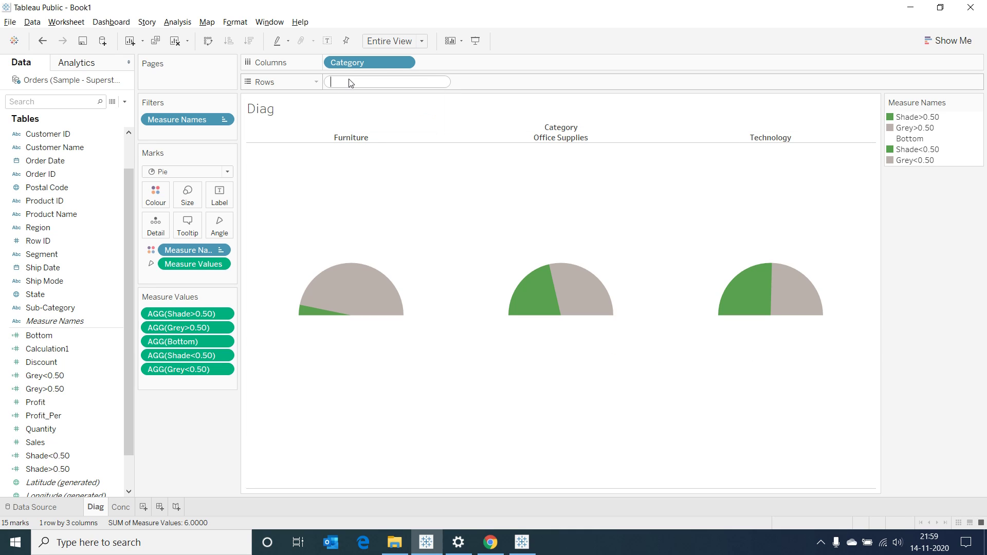
type("sum")
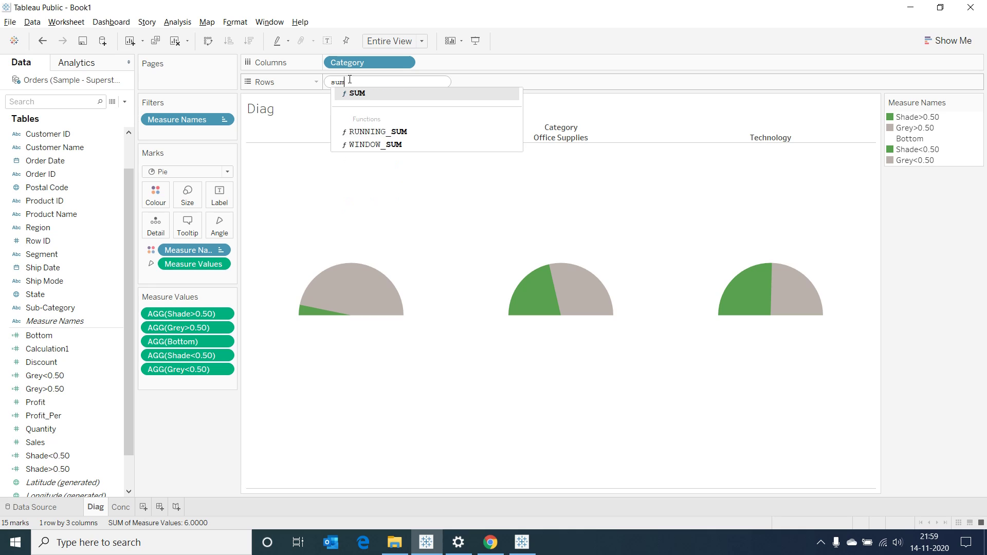
key("Return")
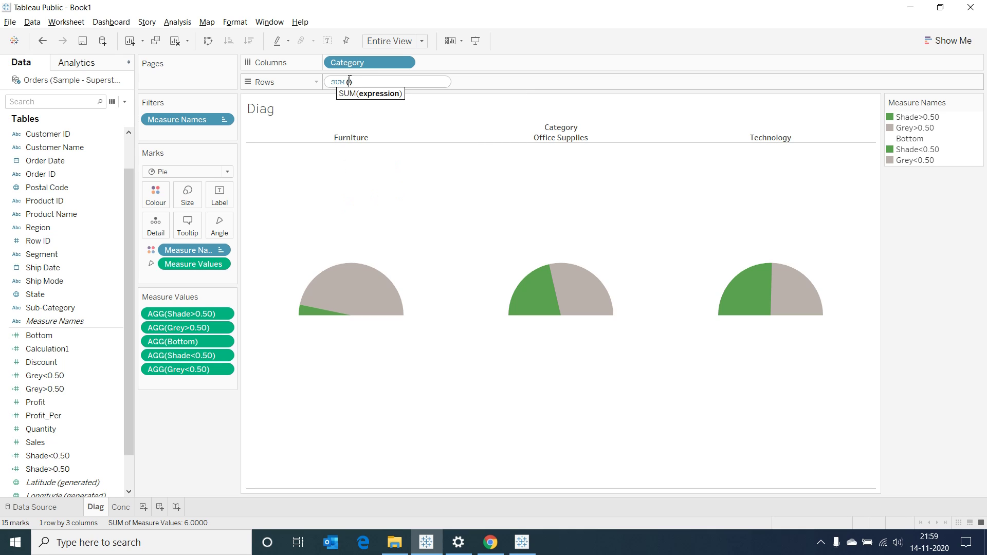
key("Return")
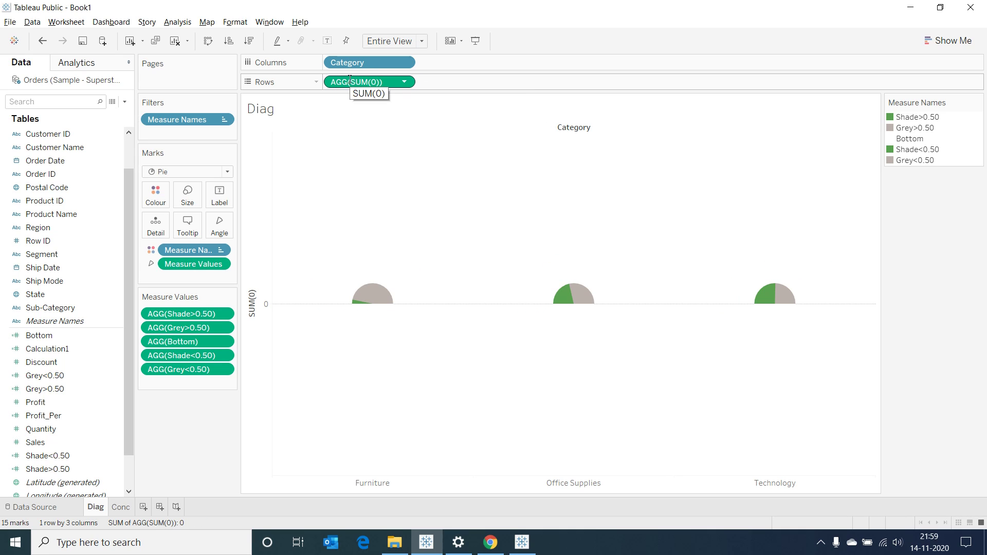
left_click_drag(399, 82, 523, 82)
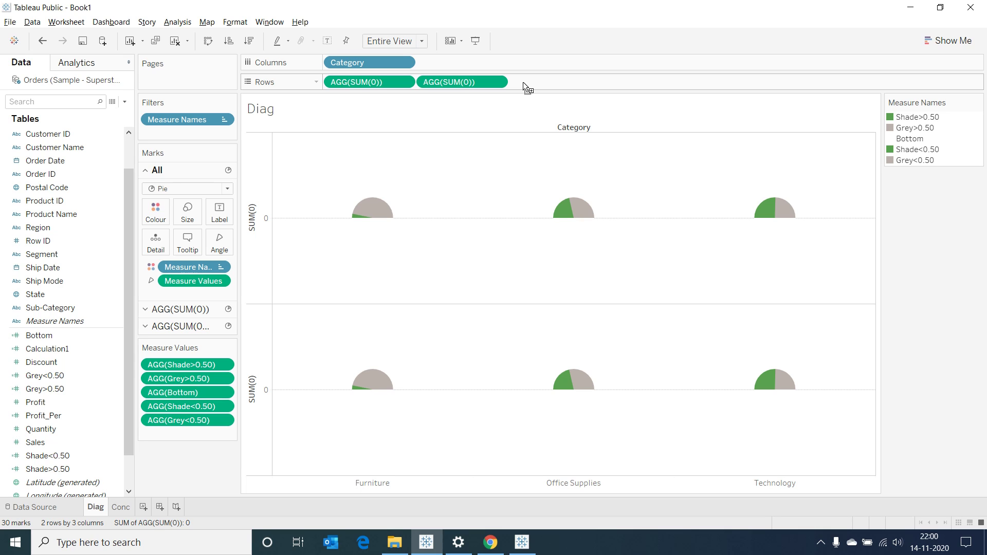
Step: Combine the two SUM(0) rows on a dual axis, hide the axis header, and enlarge the pies
left_click(497, 82)
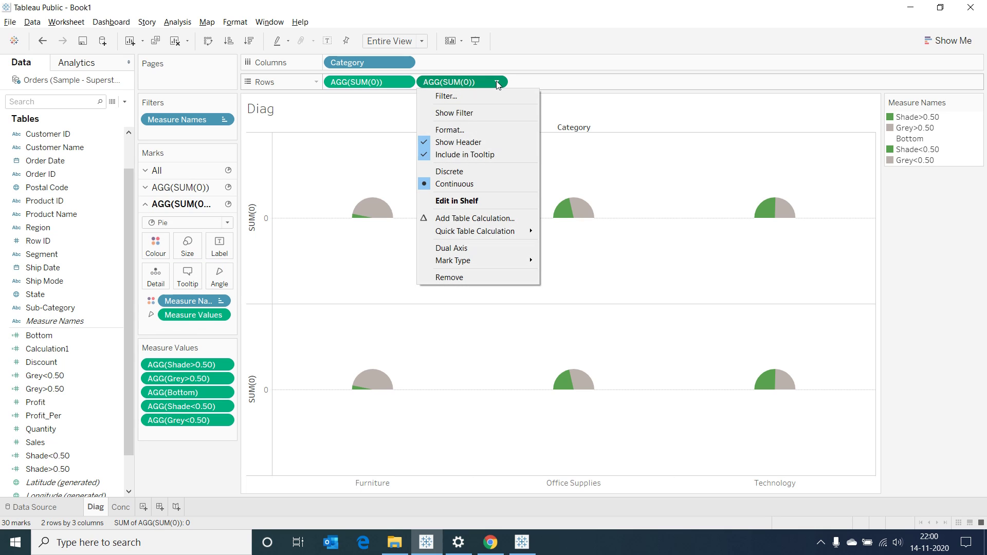
left_click(477, 249)
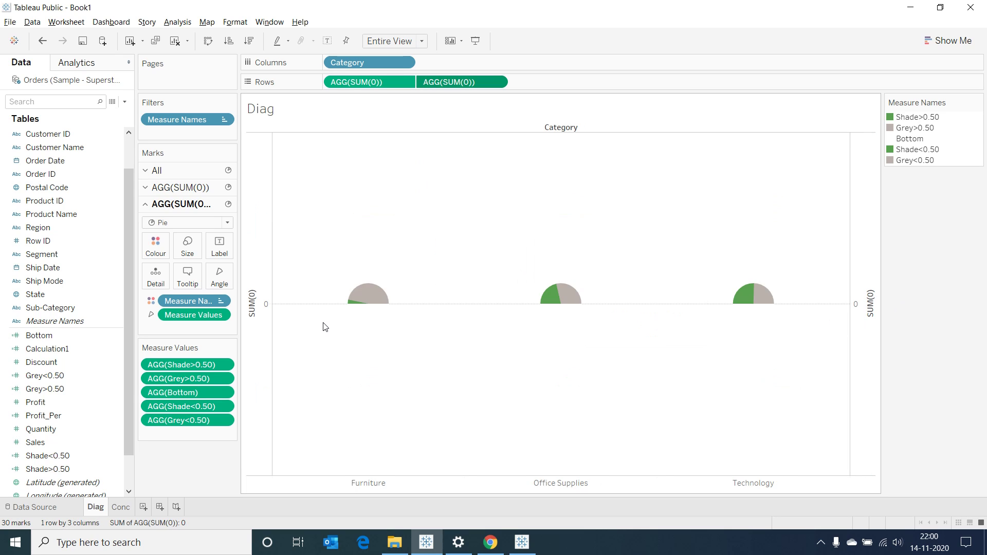
right_click(251, 302)
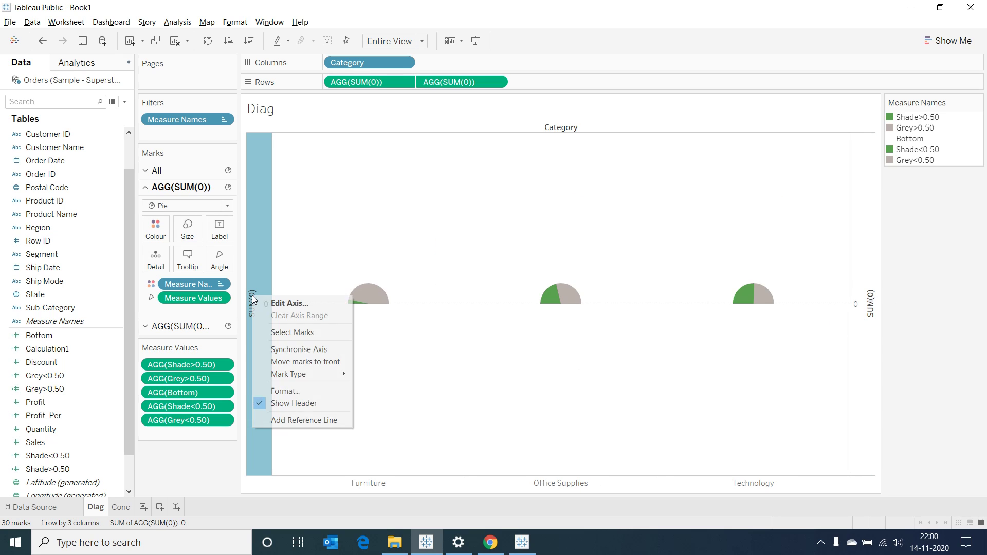
left_click(301, 404)
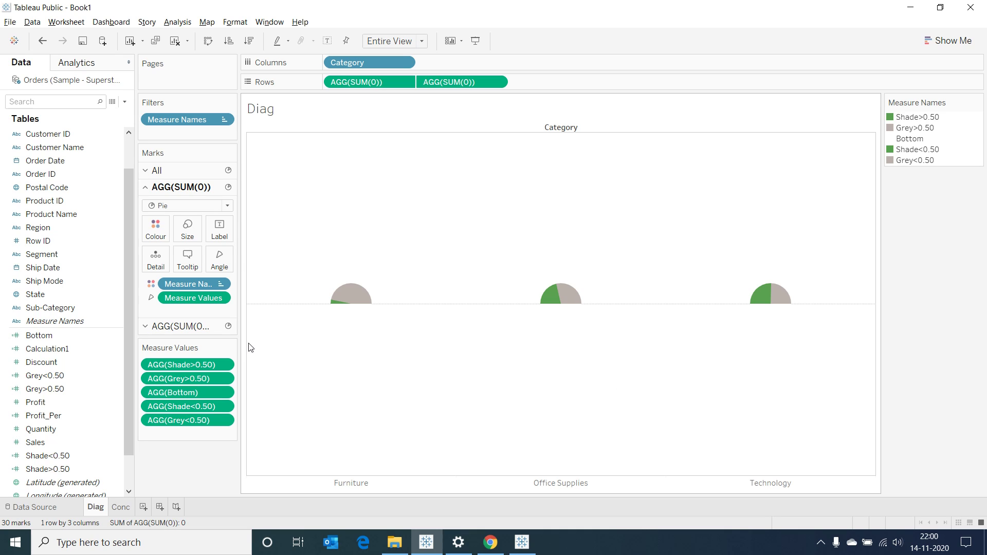
left_click(187, 229)
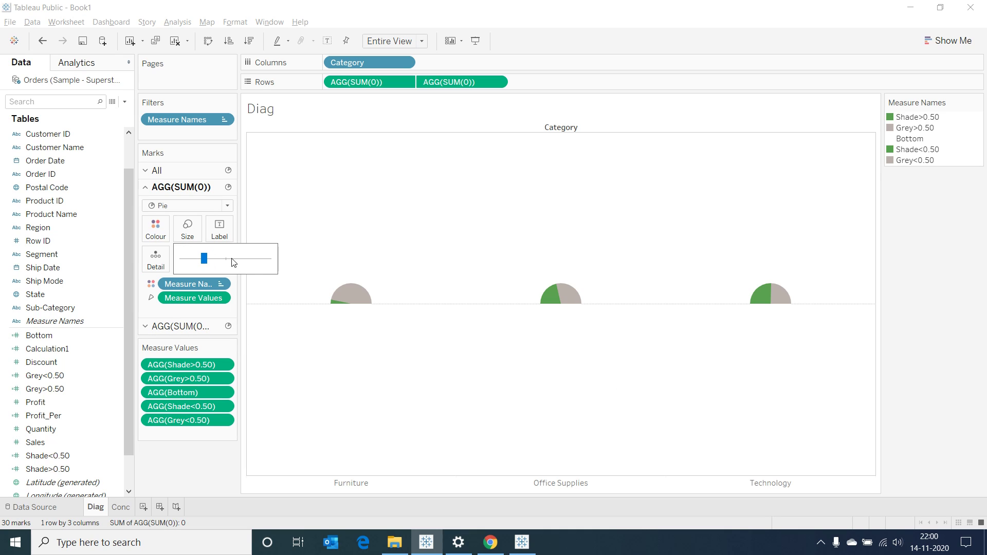
left_click(250, 264)
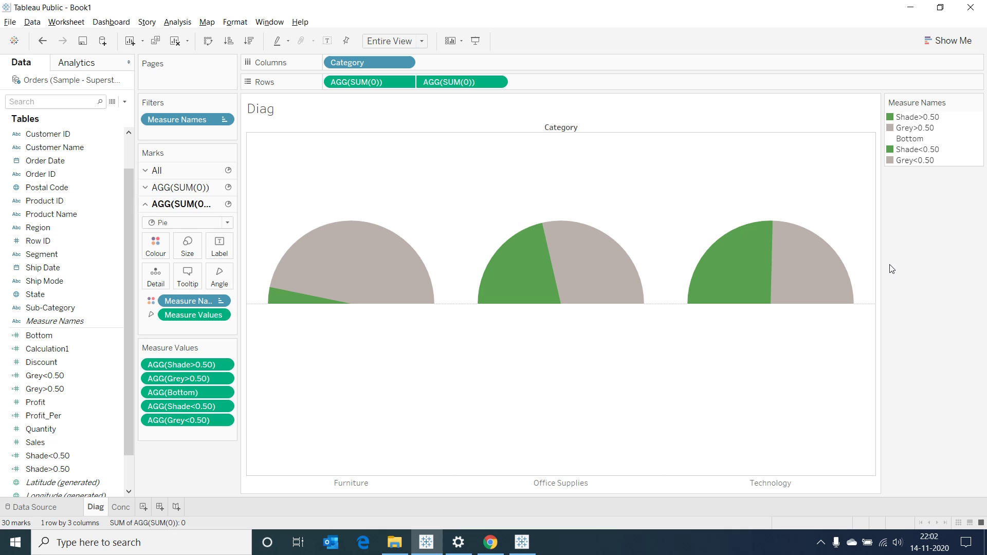
Step: Create a calculated field named Text whose formula is the string "Text"
right_click(78, 189)
mouse_move(116, 298)
left_click(214, 295)
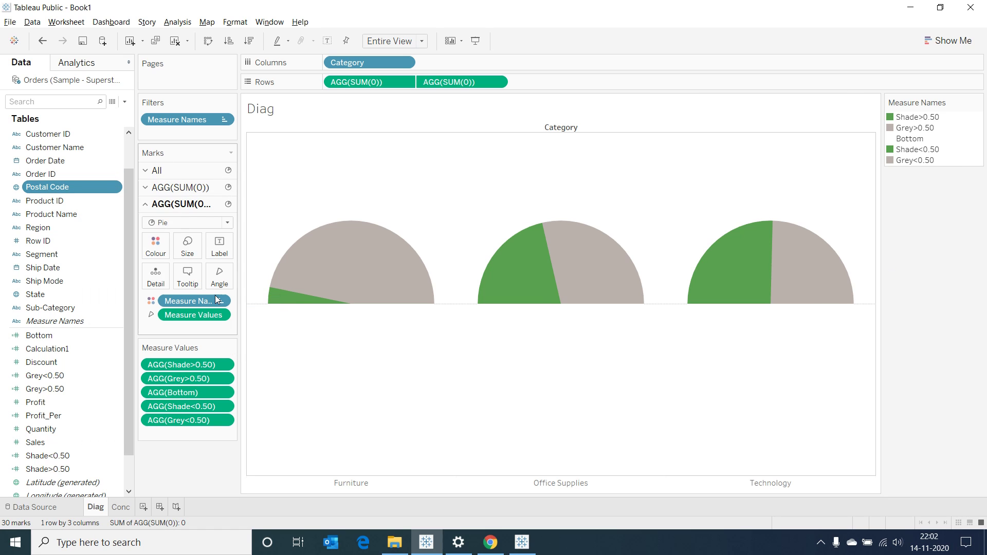
type("Text")
key("Tab")
type("\"")
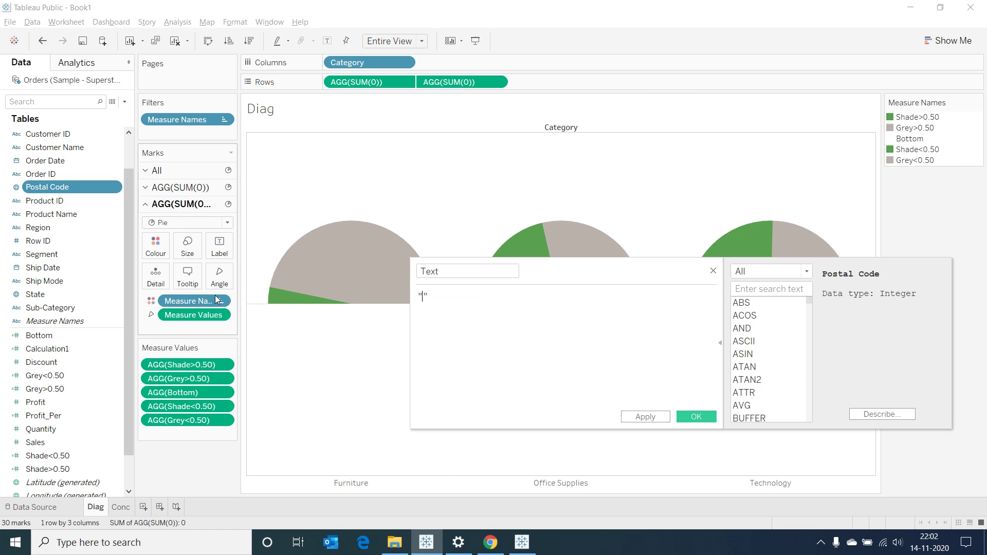
type("Text")
Step: Save the Text field and use it as Colour on the second pie layer
left_click(695, 416)
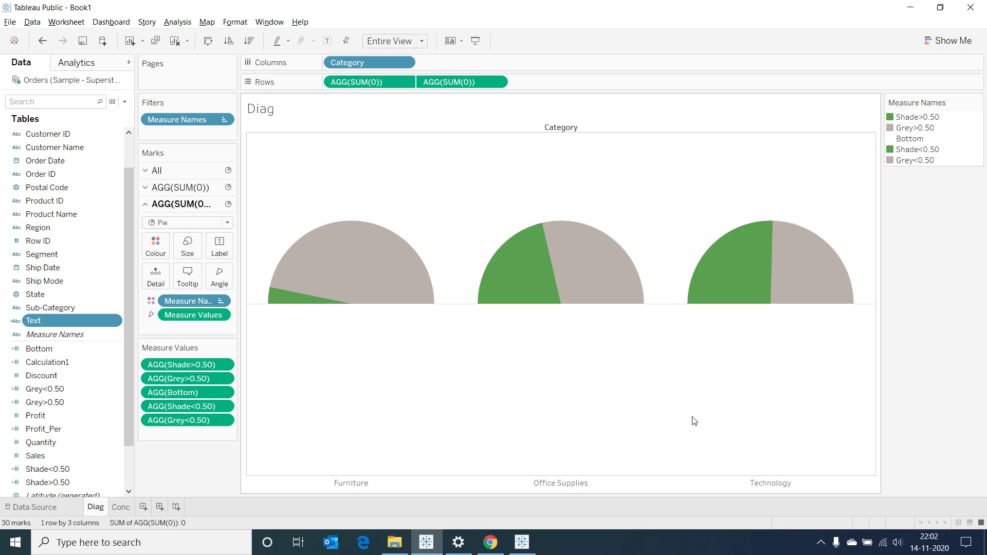
left_click_drag(53, 324, 156, 278)
left_click(151, 331)
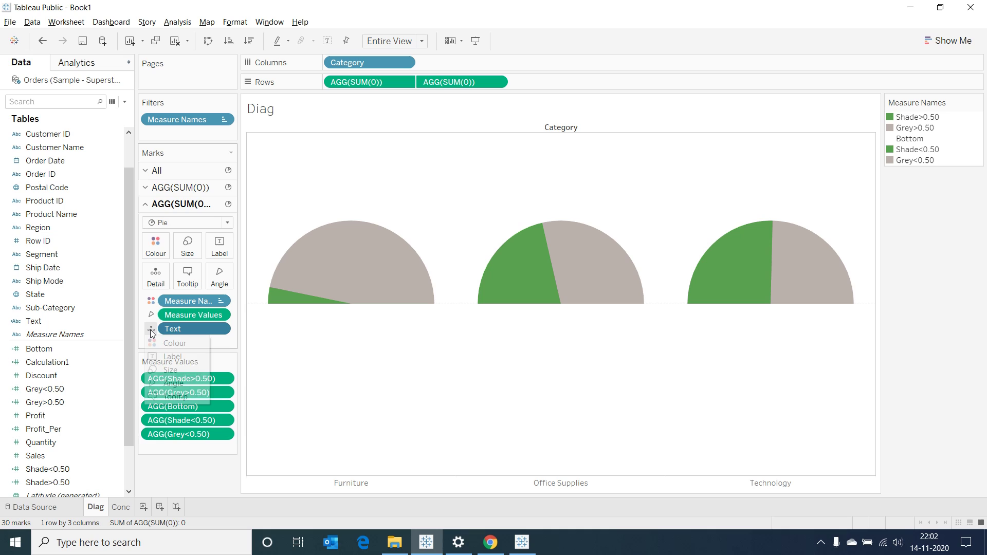
left_click(170, 344)
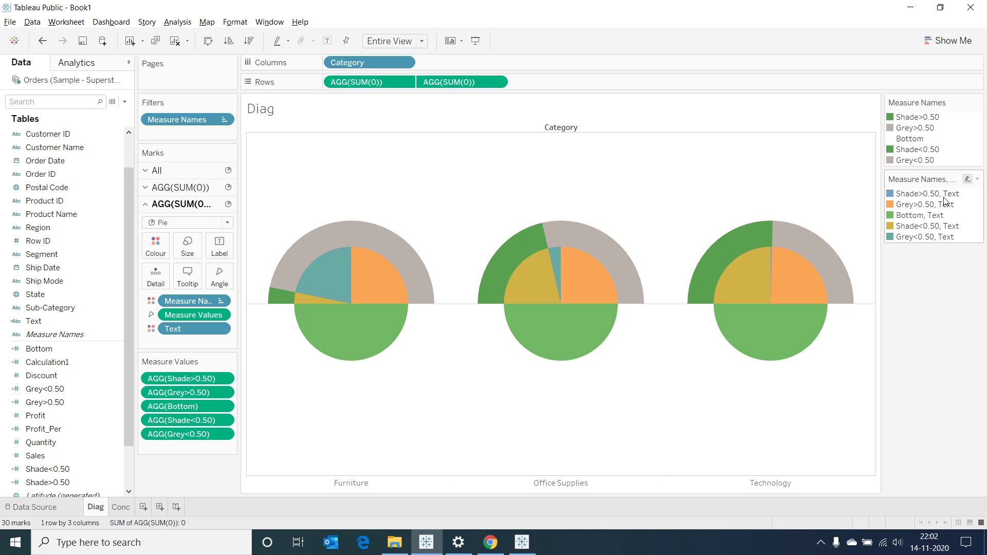
Step: Make the 'Bottom, Text' slice of the inner pies white
left_click(977, 179)
left_click(954, 190)
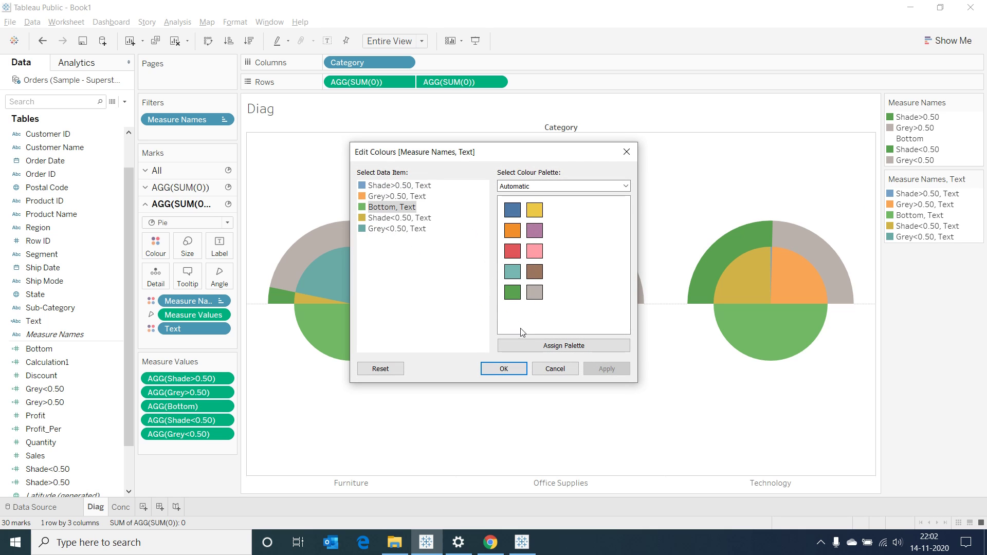
double_click(364, 207)
left_click(472, 251)
left_click(522, 365)
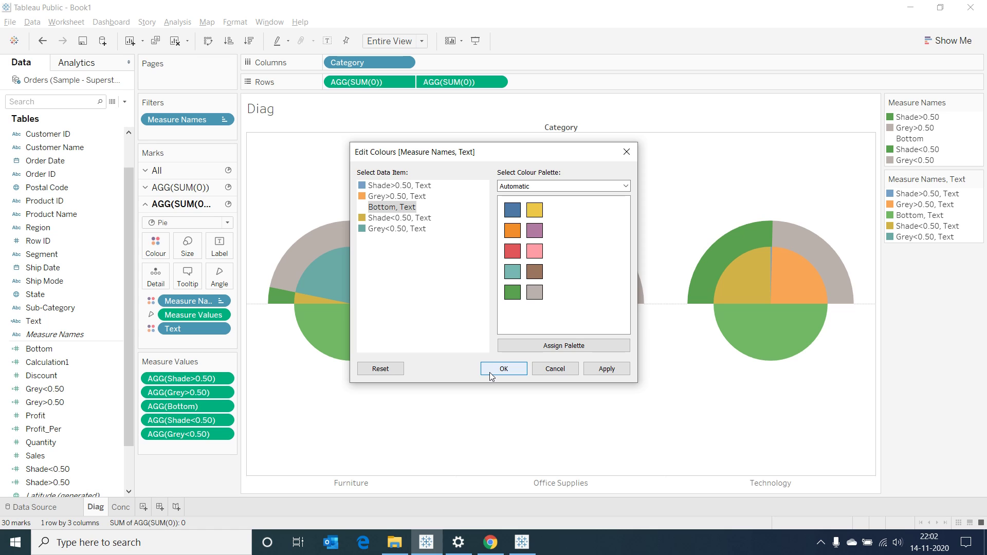
left_click(503, 368)
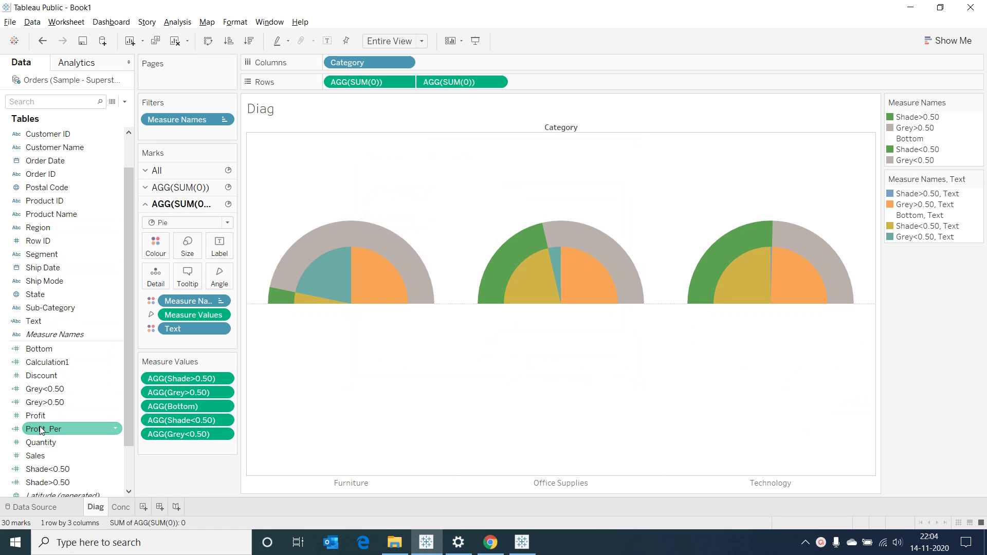
Step: Create calculated field Needle_1: IF [Profit_Per]>0.50 THEN 0.005 END
right_click(44, 428)
mouse_move(103, 305)
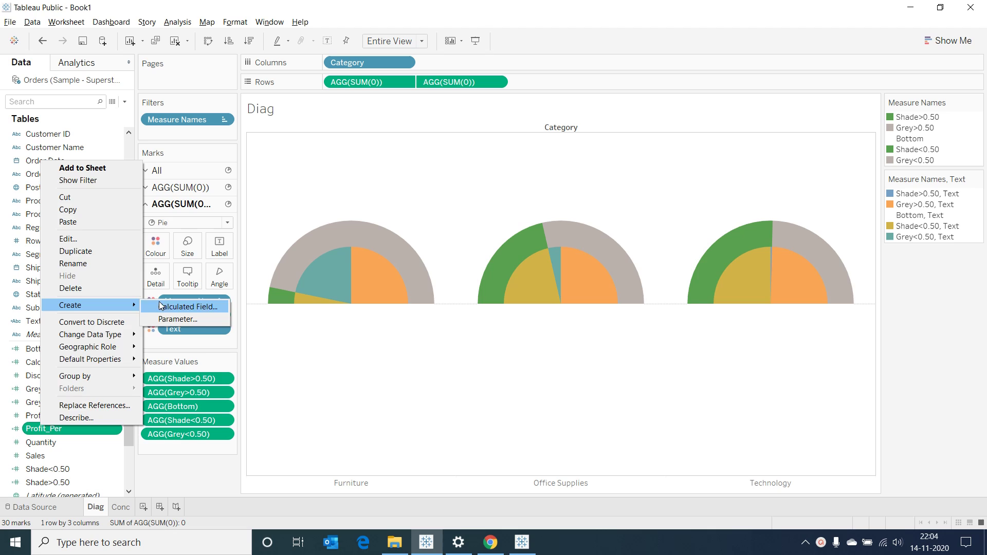
left_click(164, 306)
type("Needle_1")
key("Tab")
type("IF pro")
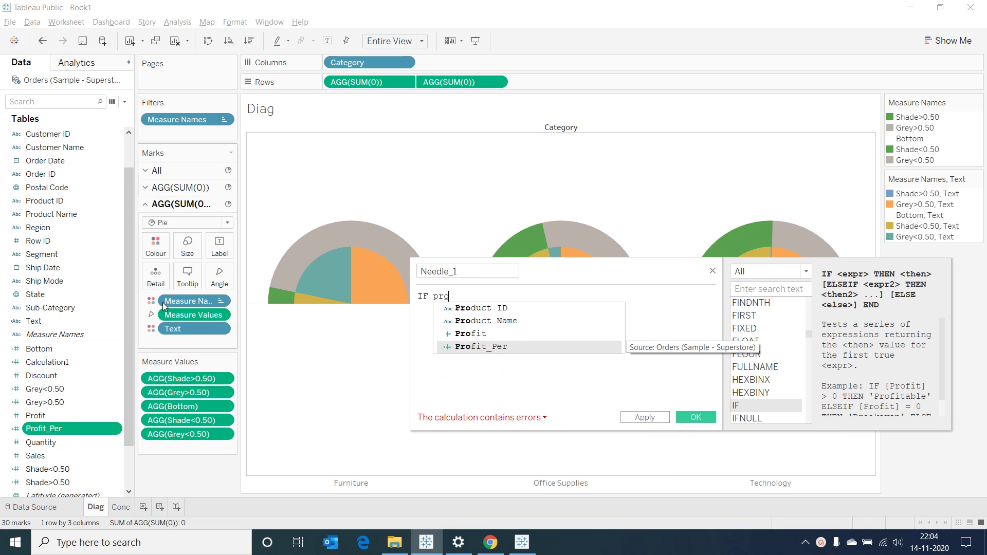
key("Return")
type(">0.50 THEN")
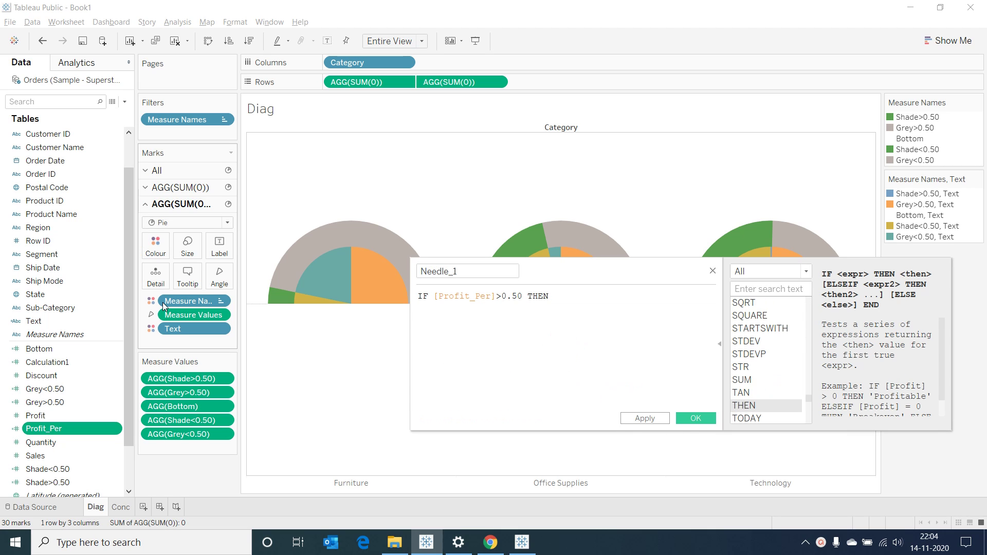
type(" 0.005 END")
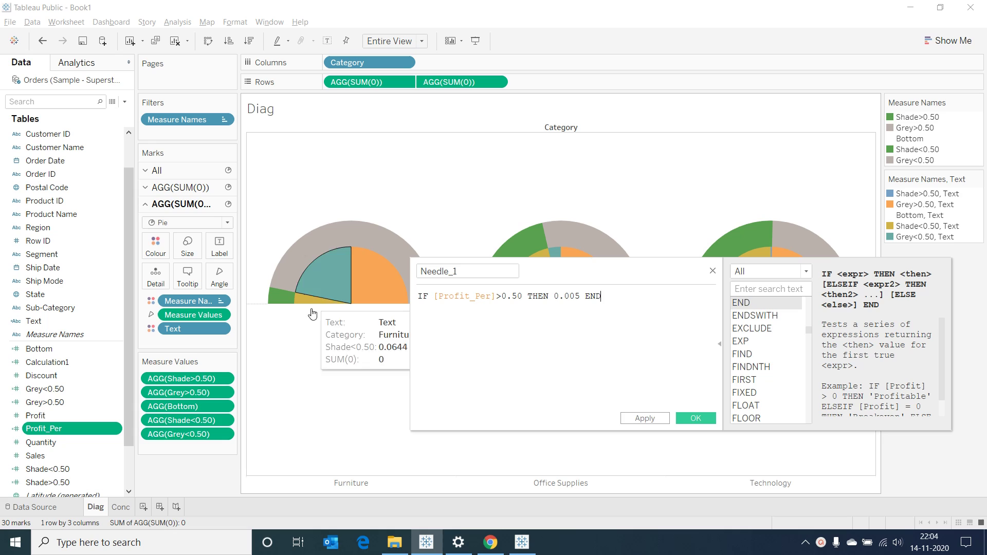
left_click(692, 418)
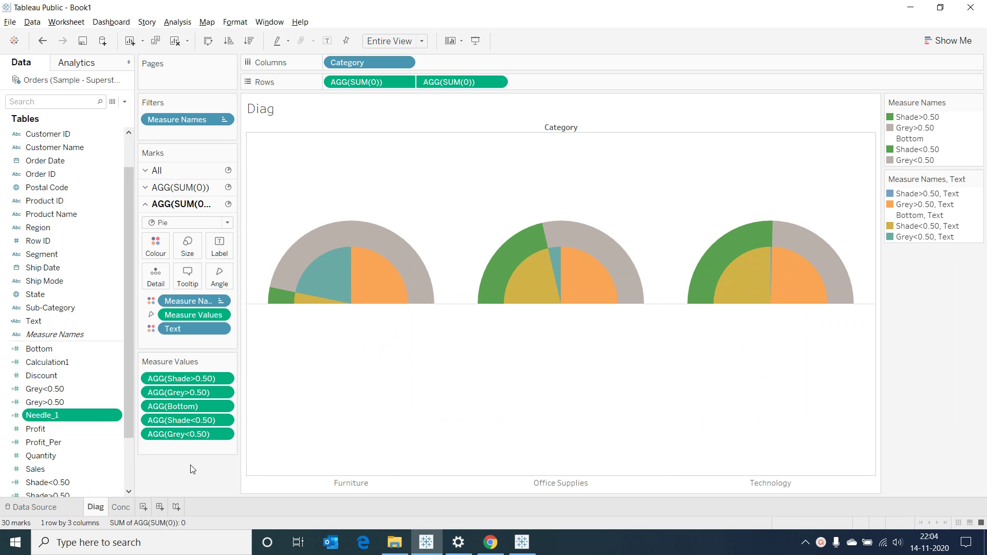
Step: Duplicate Needle_1 and change its comparison to <0.50, removing the copy suffix from its name
right_click(36, 417)
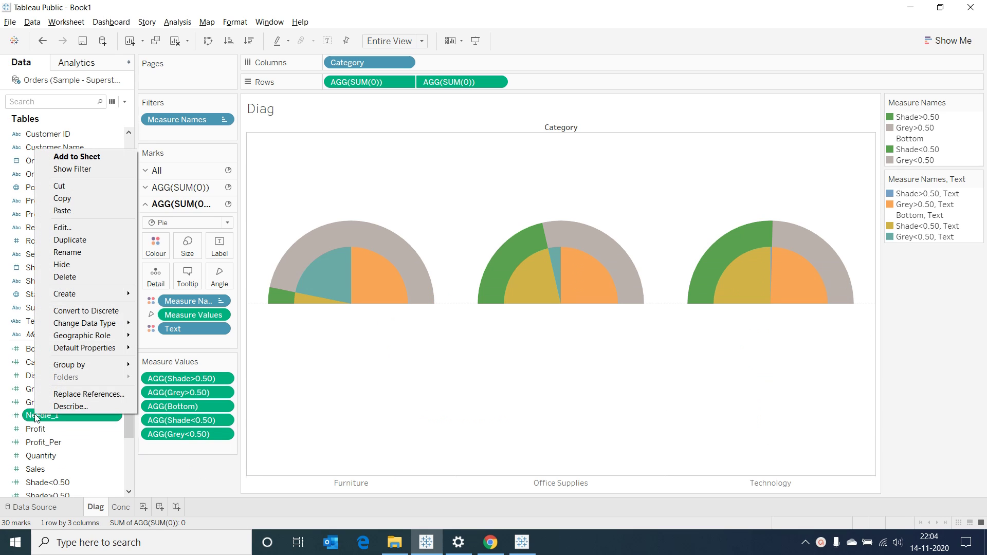
left_click(86, 245)
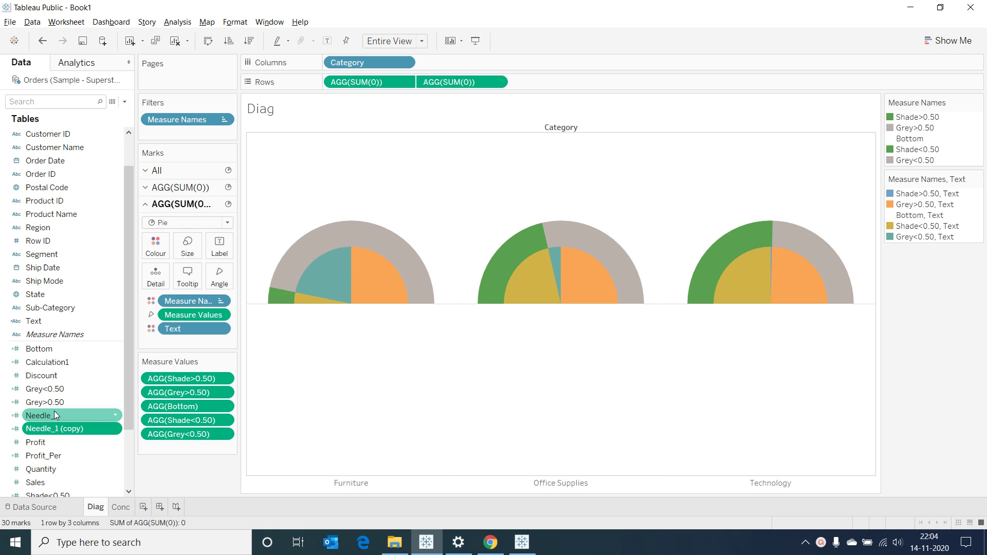
right_click(45, 429)
left_click(87, 241)
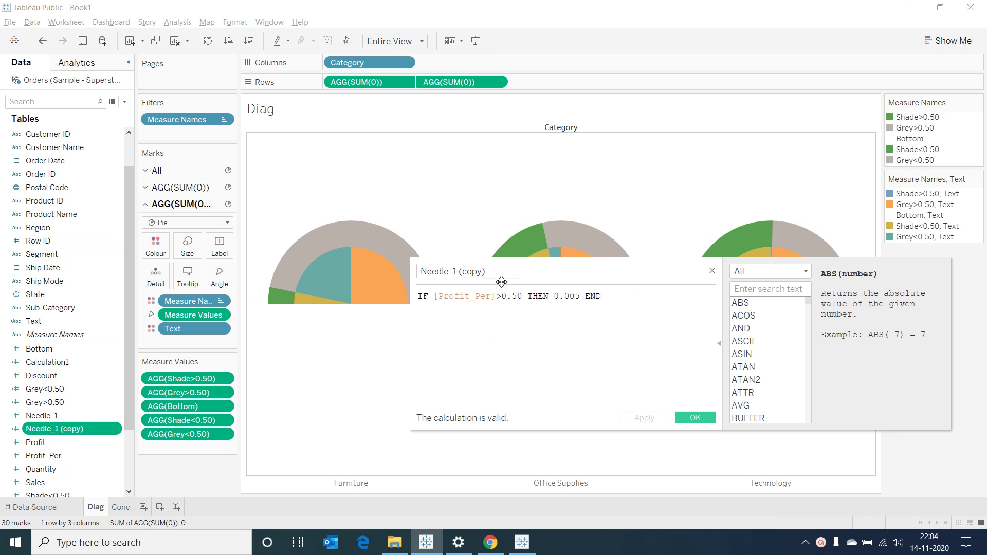
key("BackSpace")
type("<")
left_click(486, 272)
key("BackSpace")
key("BackSpace")
key("BackSpace")
key("BackSpace")
key("BackSpace")
key("BackSpace")
key("BackSpace")
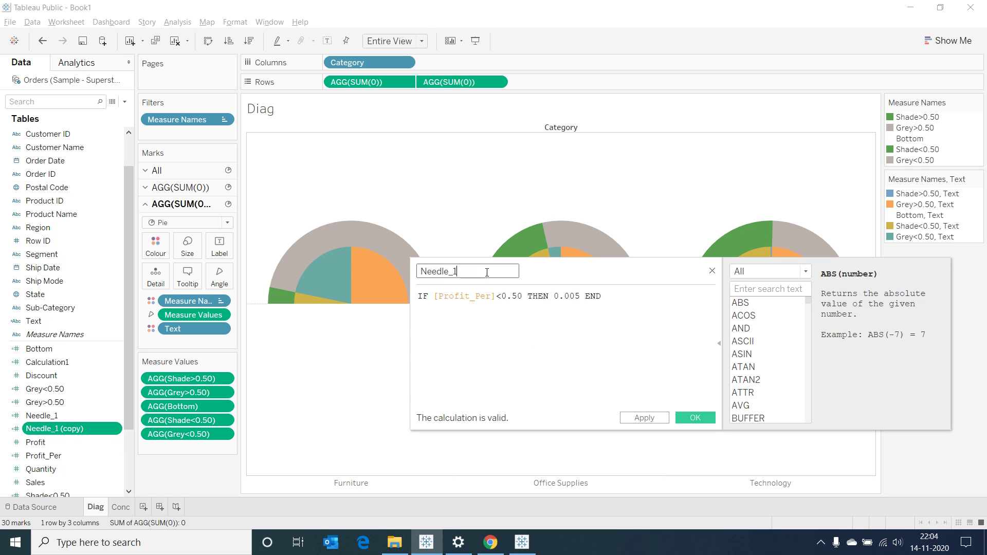
Step: Save the field as Needle_2 and include Needle_1 and Needle_2 in the Measure Names filter
type("2")
left_click(694, 417)
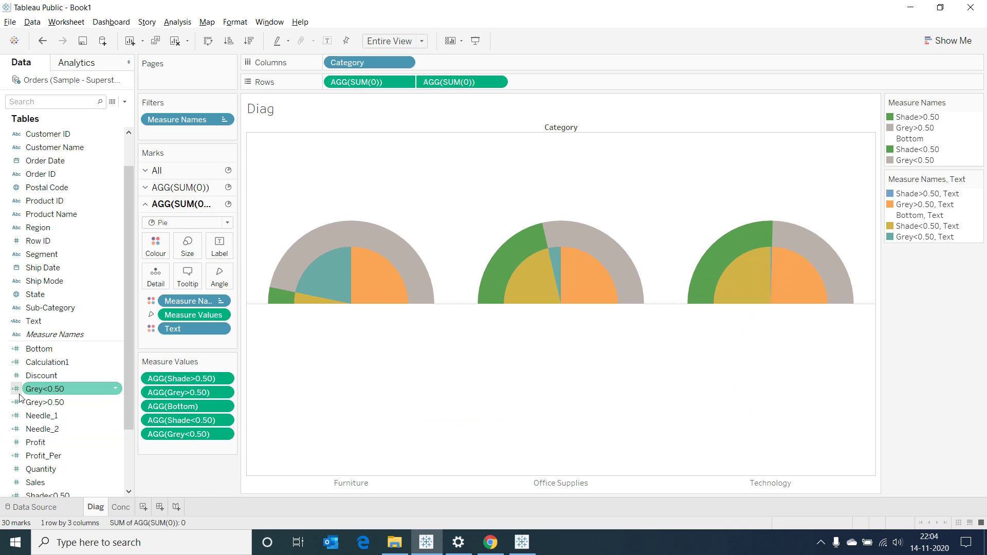
left_click(224, 119)
left_click(208, 135)
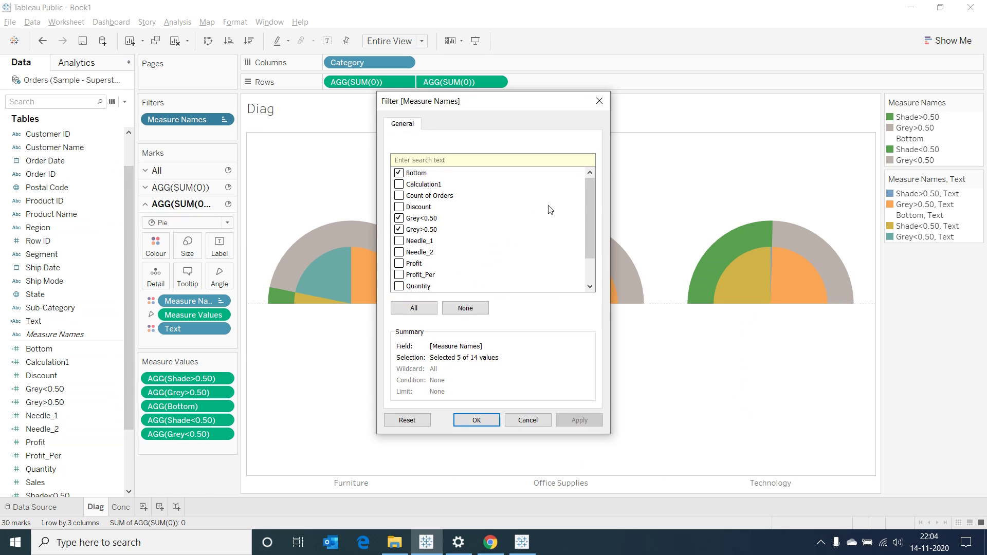
scroll(590, 254, "down", 1)
left_click(399, 206)
left_click(399, 218)
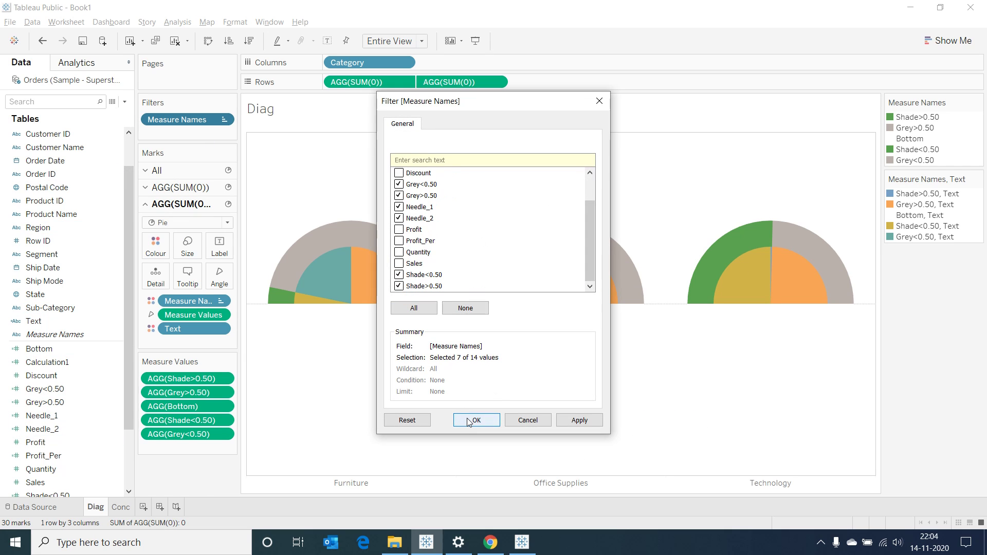
left_click(477, 420)
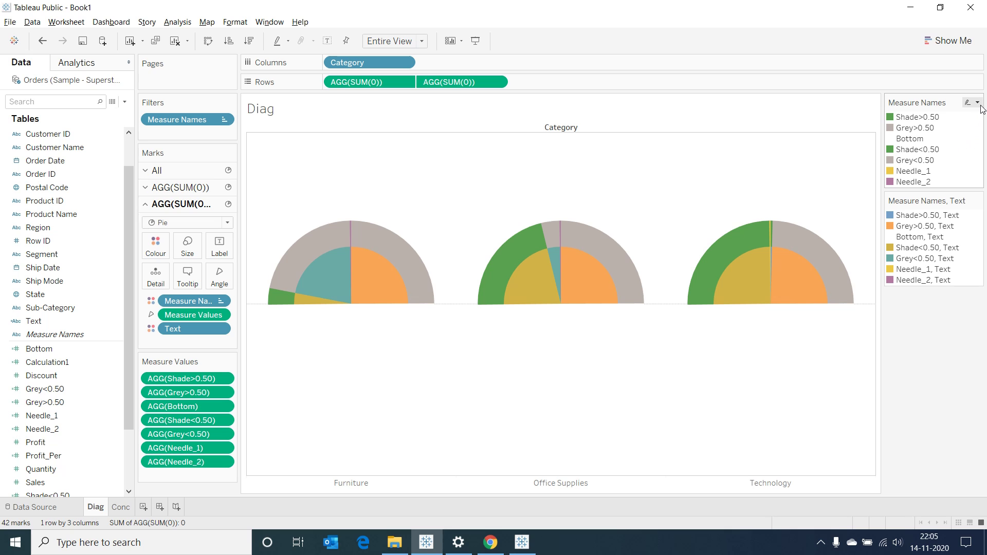
Step: Colour Needle_1 and Needle_2 black in the legend's colour editor
left_click(977, 102)
left_click(946, 117)
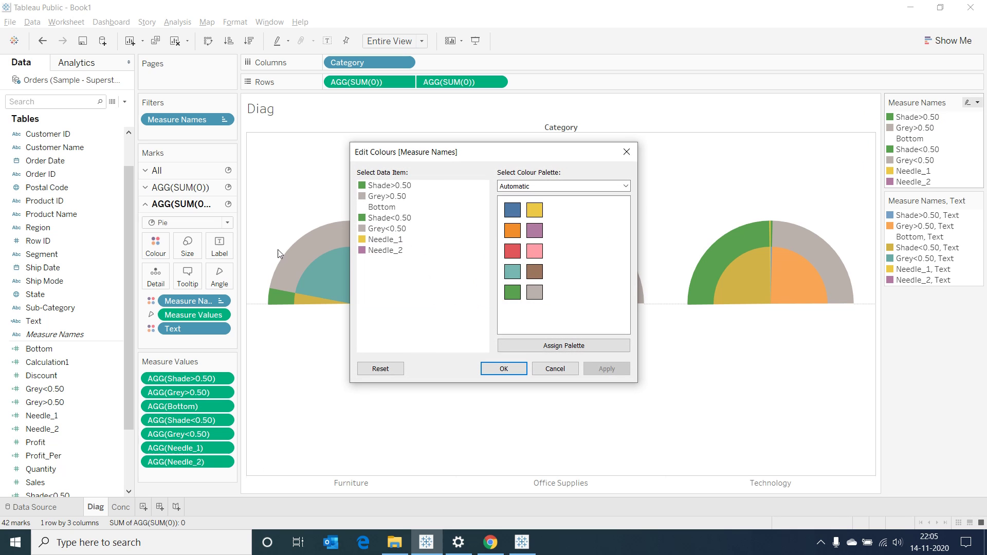
double_click(384, 239)
left_click(548, 367)
double_click(384, 250)
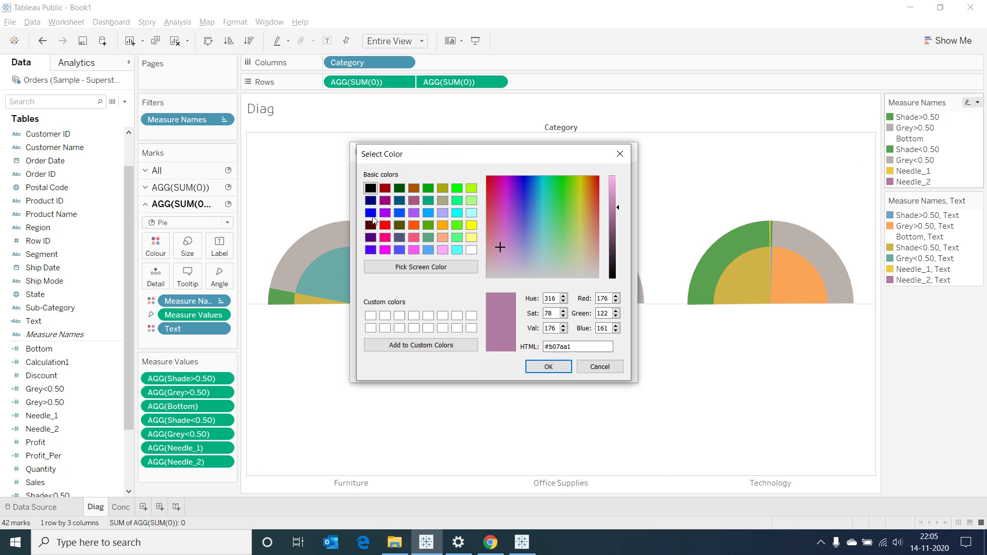
left_click(370, 188)
left_click(549, 366)
left_click_drag(463, 152, 723, 126)
left_click(763, 343)
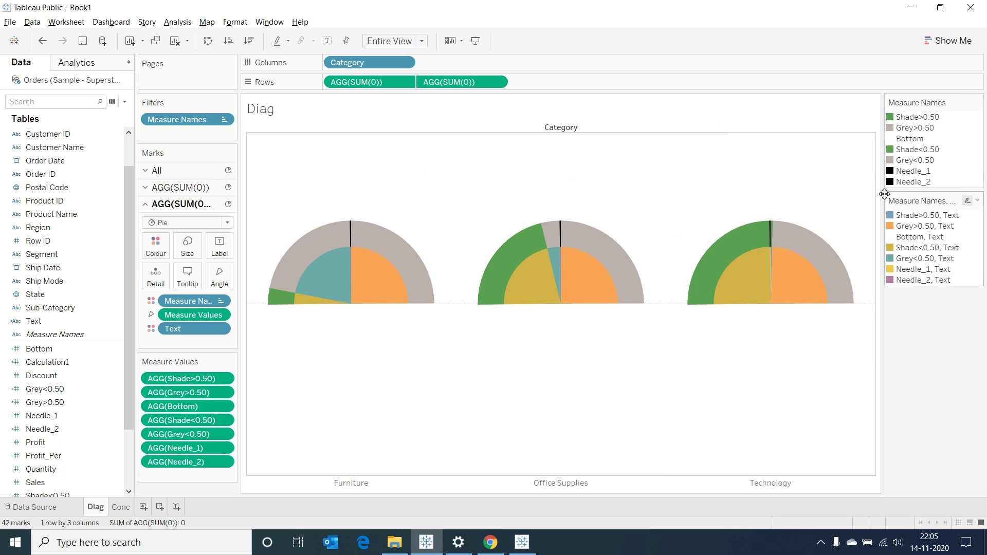
Step: Reorder the legend so each needle sits right after its Shade measure
left_click(914, 181)
left_click_drag(915, 181, 914, 137)
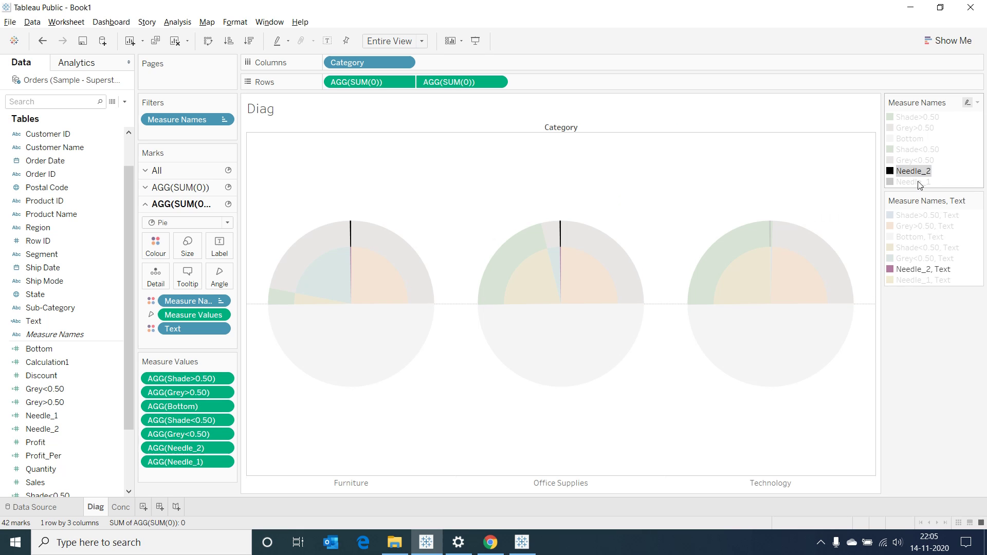
left_click_drag(914, 182, 910, 126)
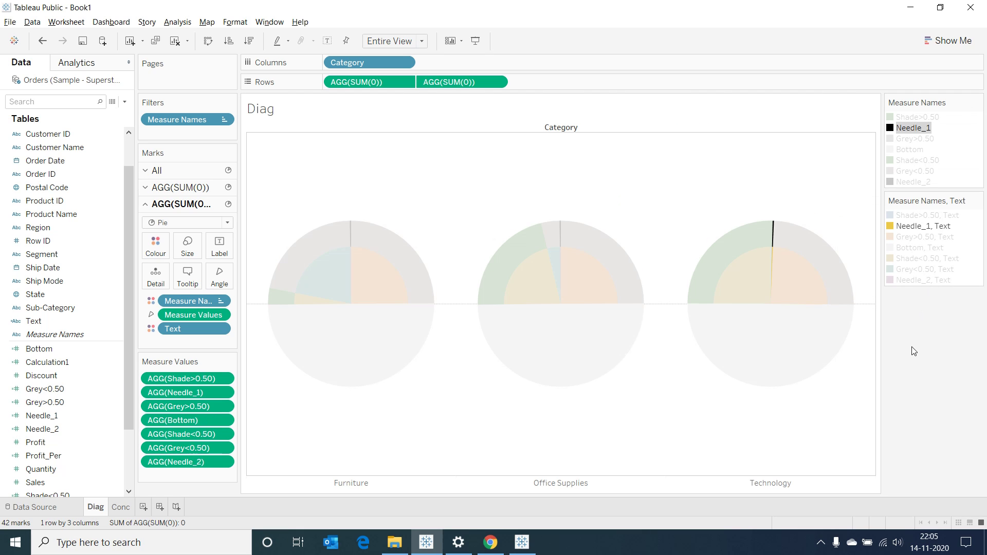
left_click(914, 181)
left_click(914, 181)
Step: In the Text layer colours, make 'Shade>0.50, Text' white and keep Needle_1 black
double_click(926, 200)
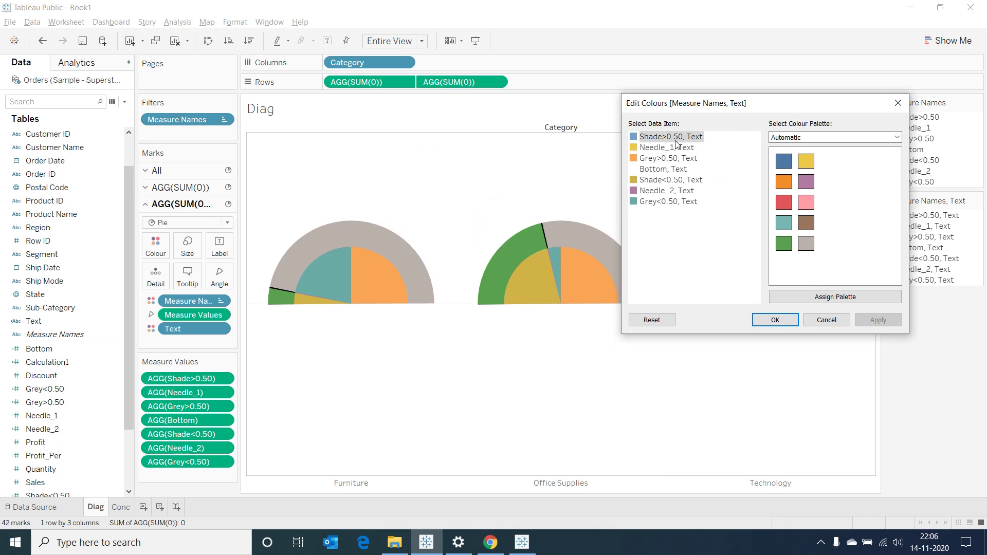
double_click(635, 137)
left_click(820, 318)
double_click(636, 137)
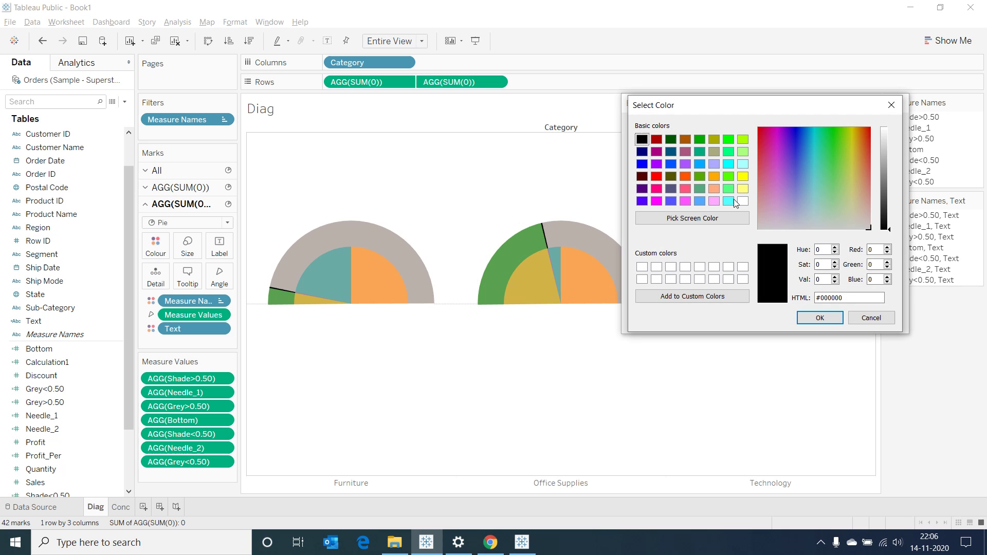
left_click(743, 201)
left_click(818, 319)
double_click(637, 148)
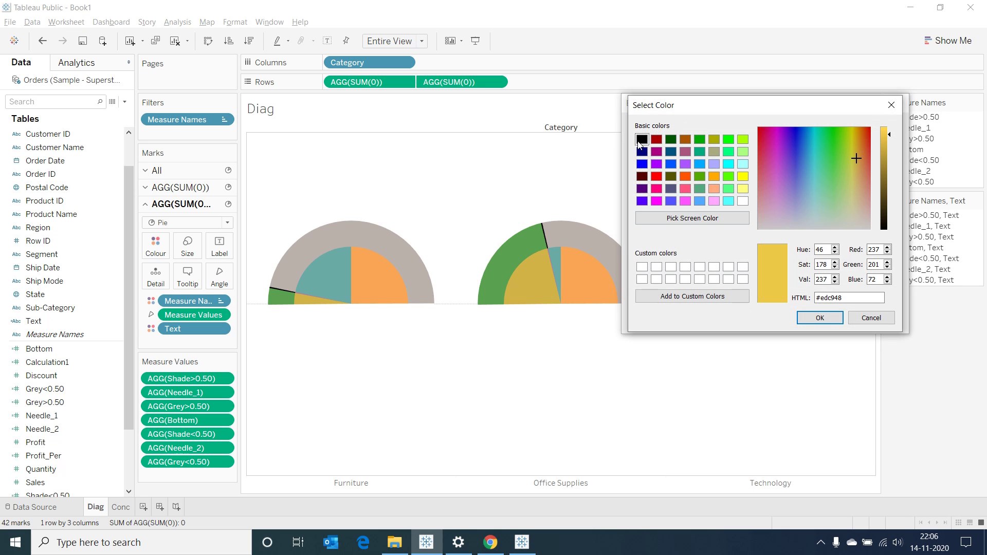
key("Escape")
Step: Make the Shade<0.50 and Grey<0.50 Text slices white, keep Needle_2 black, and apply
double_click(641, 162)
key("Escape")
double_click(633, 183)
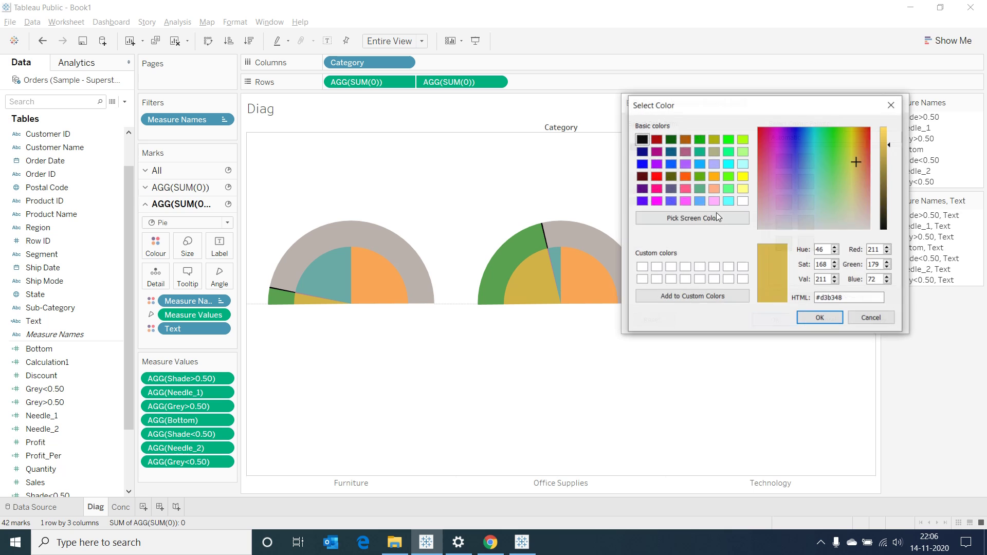
left_click(742, 201)
left_click(820, 317)
double_click(637, 194)
key("Escape")
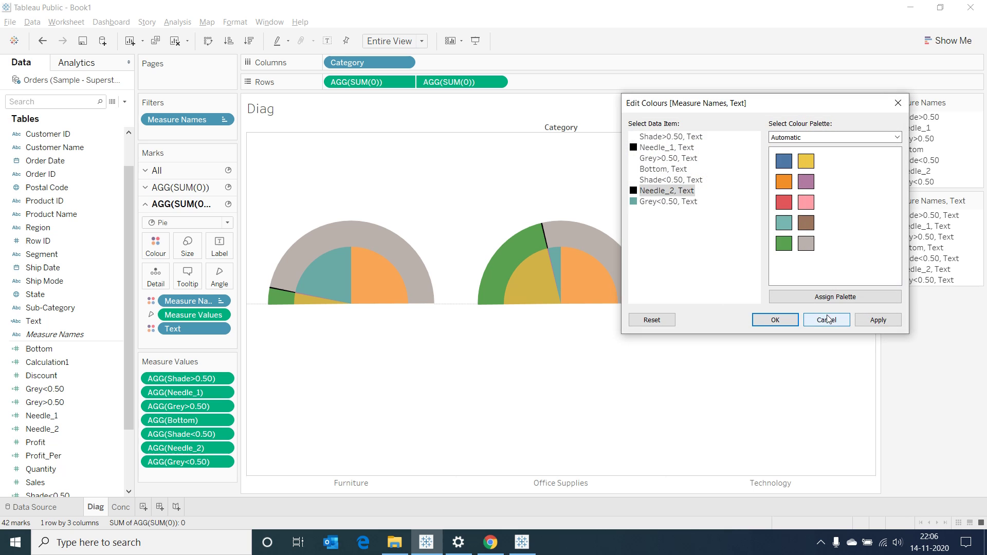
double_click(640, 191)
left_click(742, 201)
left_click(820, 318)
left_click(775, 319)
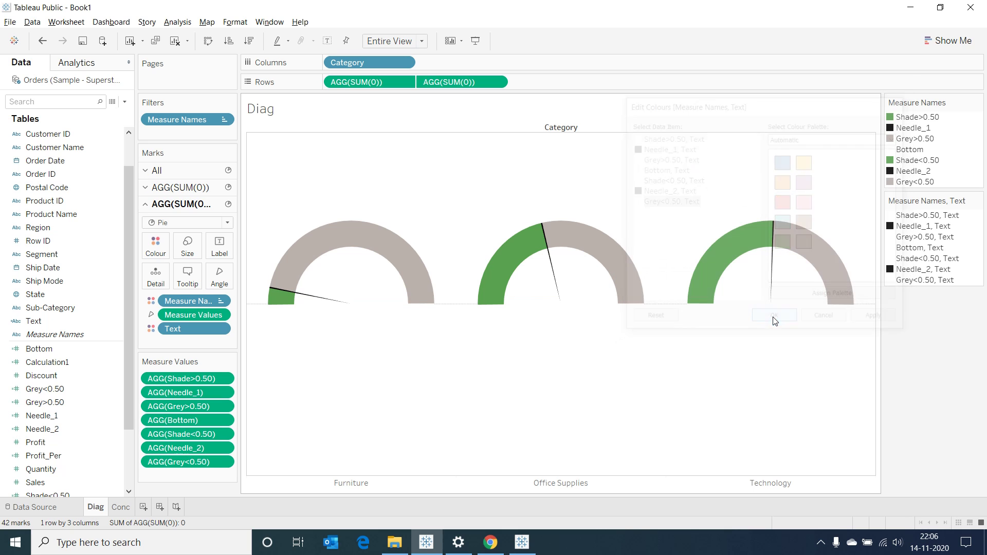
Step: Add Category as the label on each gauge
left_click(52, 101)
type("ca")
left_click_drag(42, 134, 220, 257)
Step: Add Profit_Per to the gauge labels below the category name
left_click(100, 101)
type("profit")
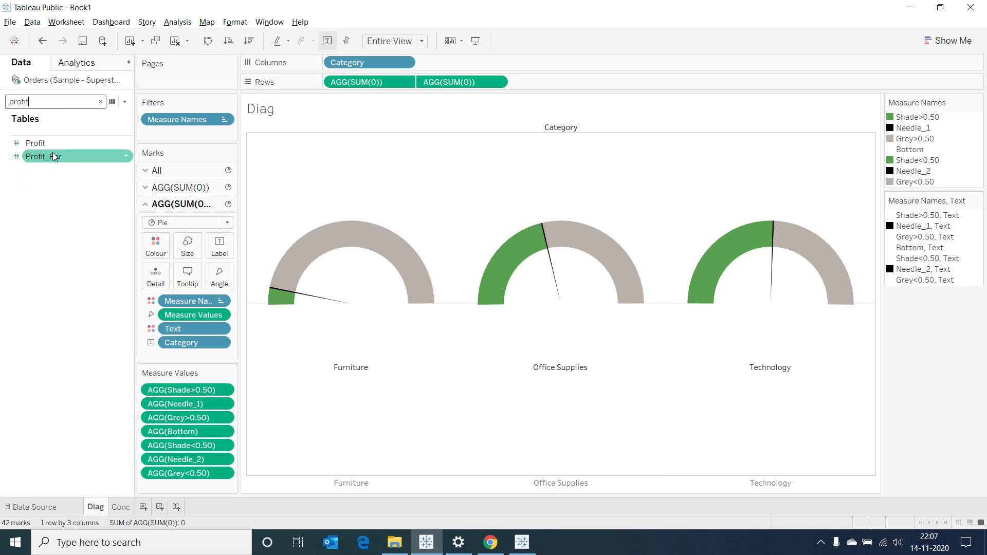
left_click_drag(52, 154, 215, 253)
Step: Hide the Category header row under the gauges
right_click(354, 486)
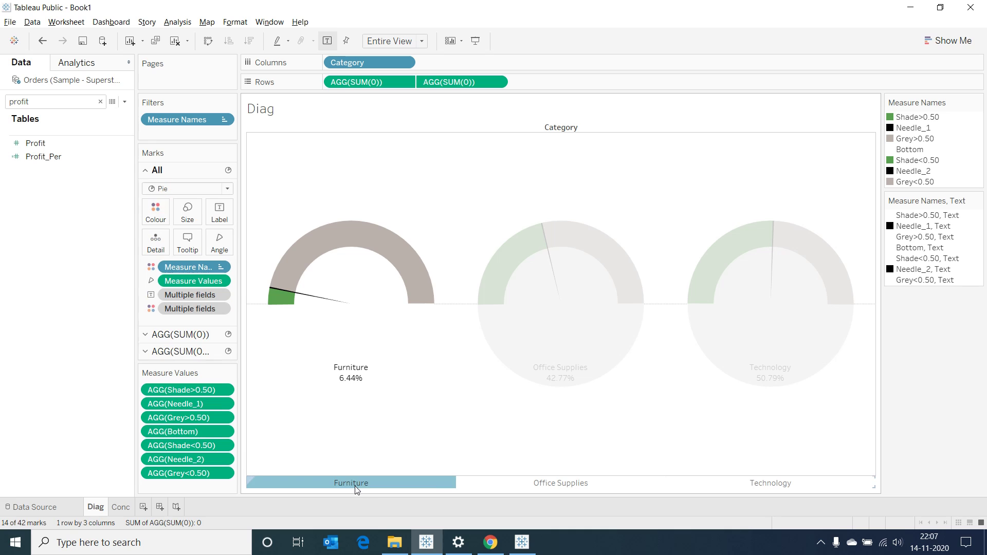
left_click(387, 450)
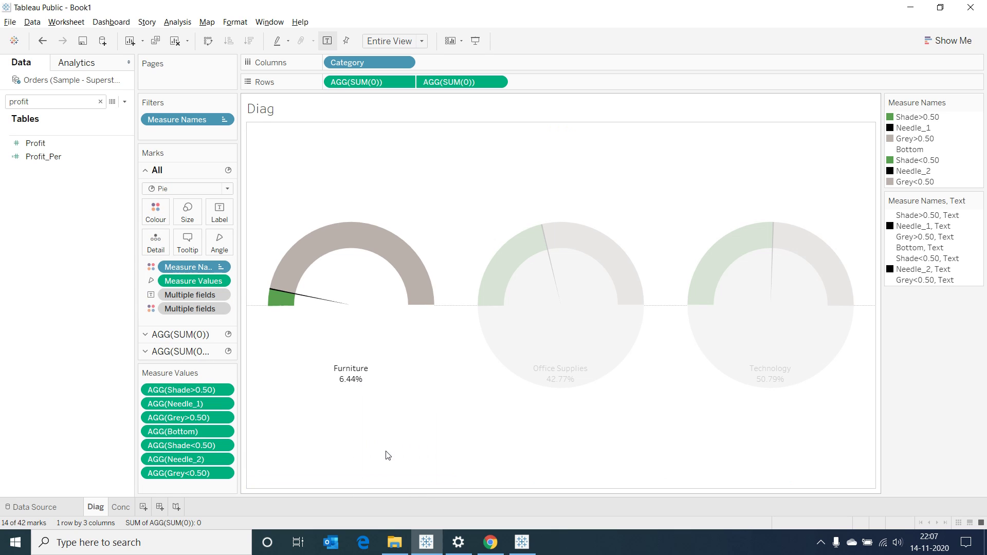
left_click(940, 405)
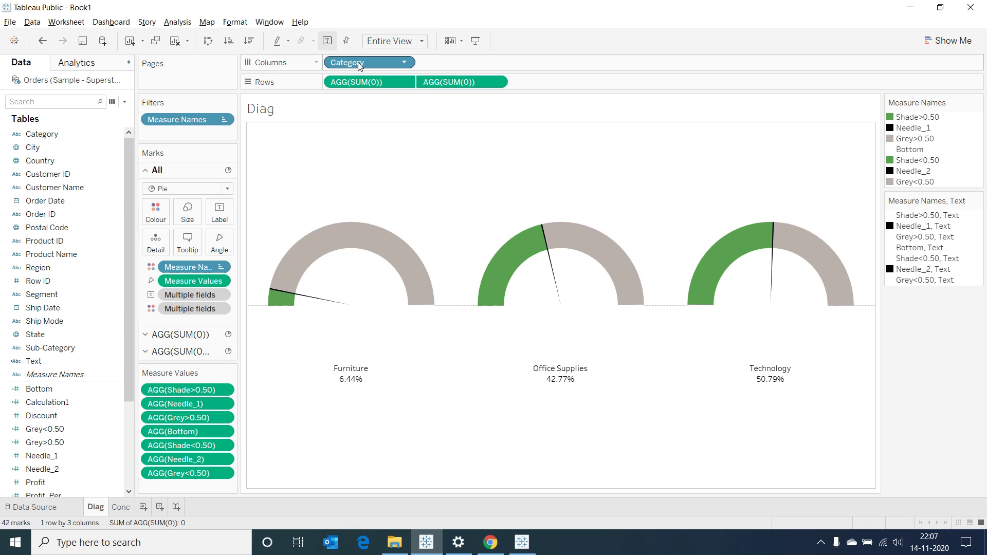
Step: Put Category on Pages and retitle the sheet 'Profit' with the page name
left_click_drag(357, 63, 172, 82)
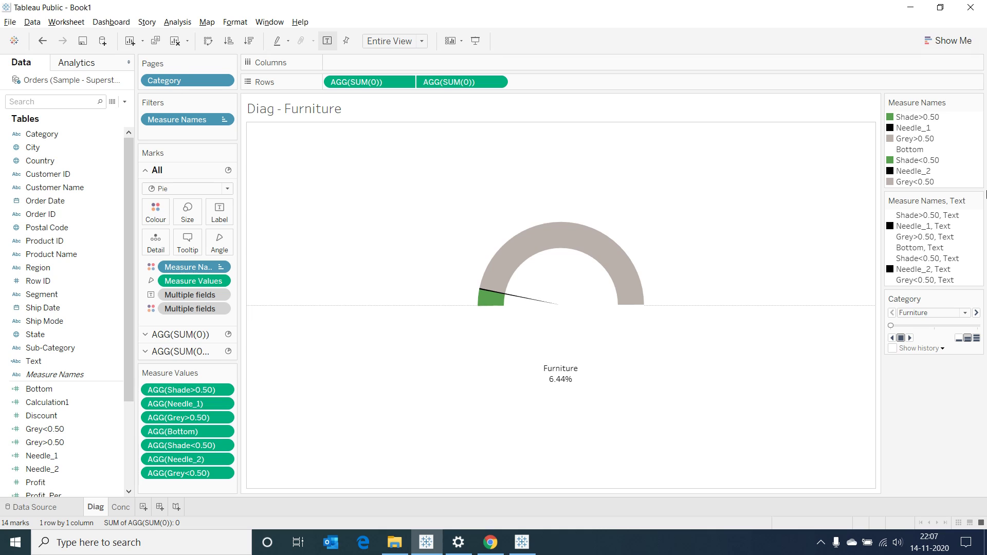
left_click(909, 337)
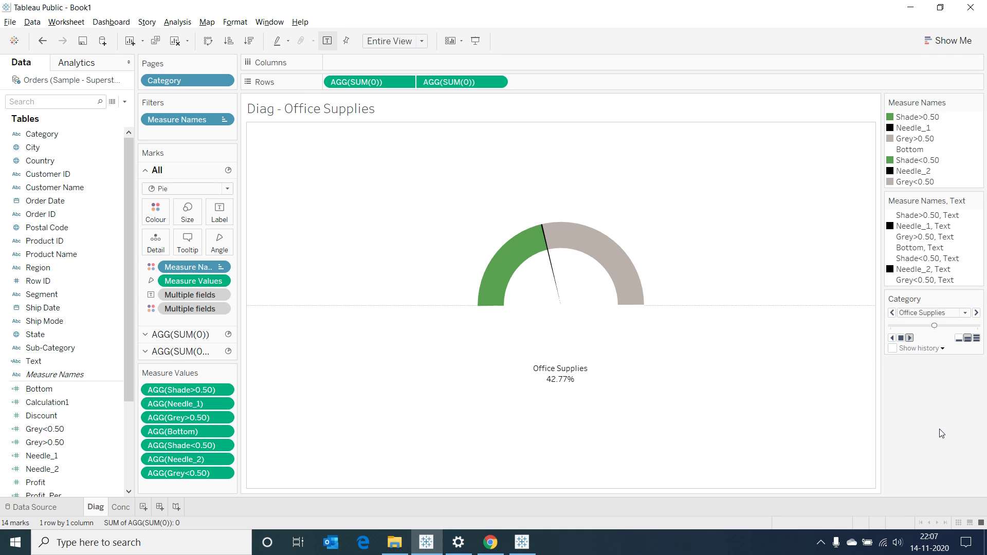
double_click(432, 108)
key("Delete")
key("Delete")
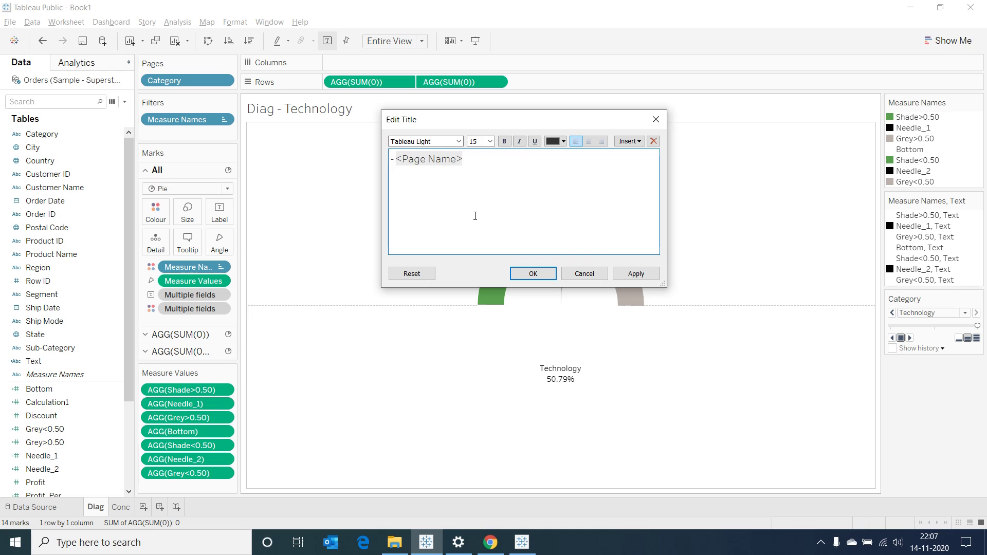
type("Profit")
left_click(529, 273)
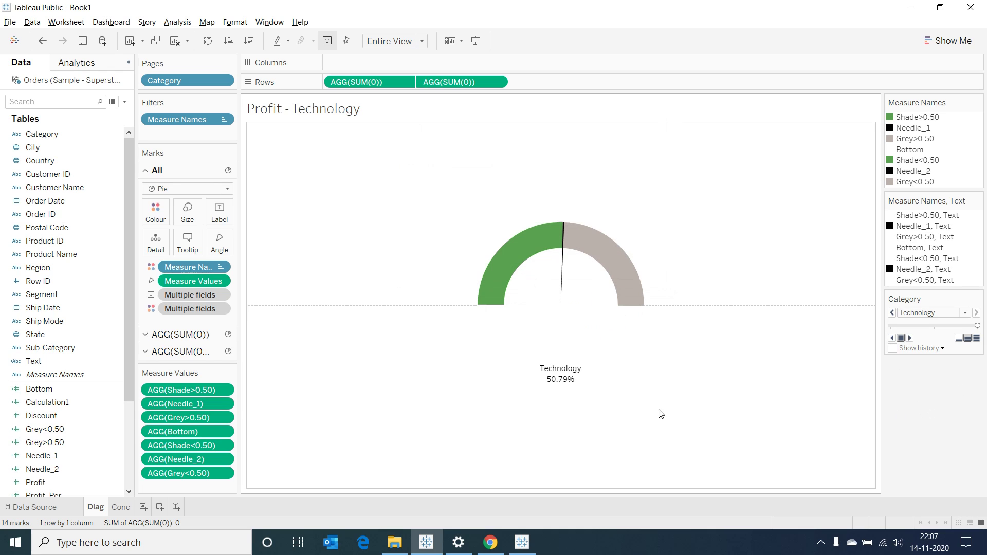
Step: Turn on workbook animations in Format > Animations
left_click(235, 21)
left_click(260, 149)
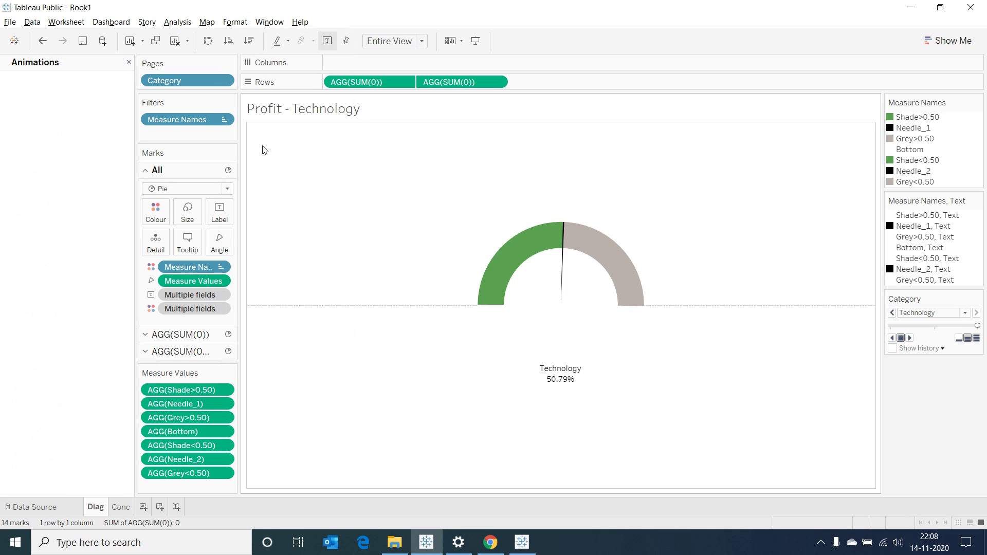
left_click(41, 112)
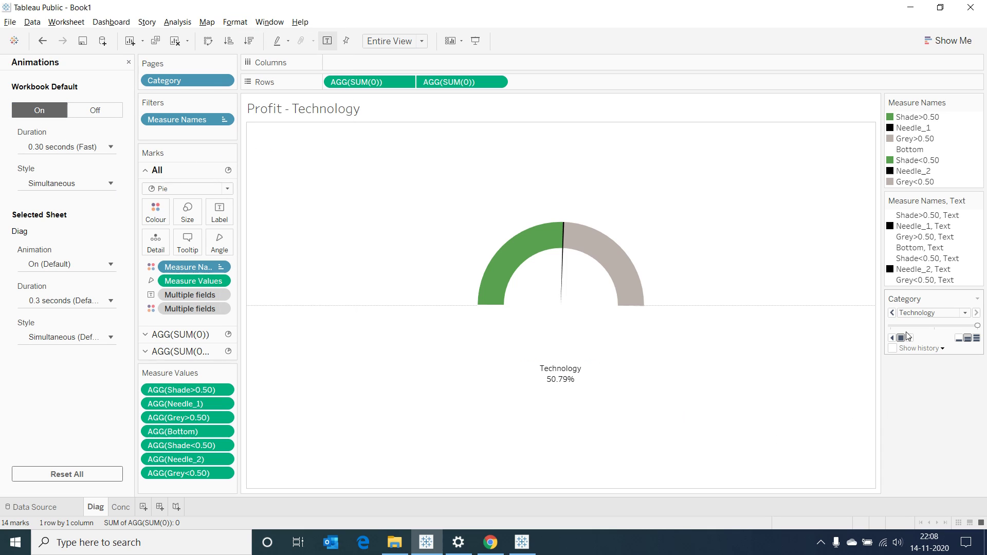
Step: Remove the zero line in the sheet's line formatting
right_click(770, 276)
left_click(803, 326)
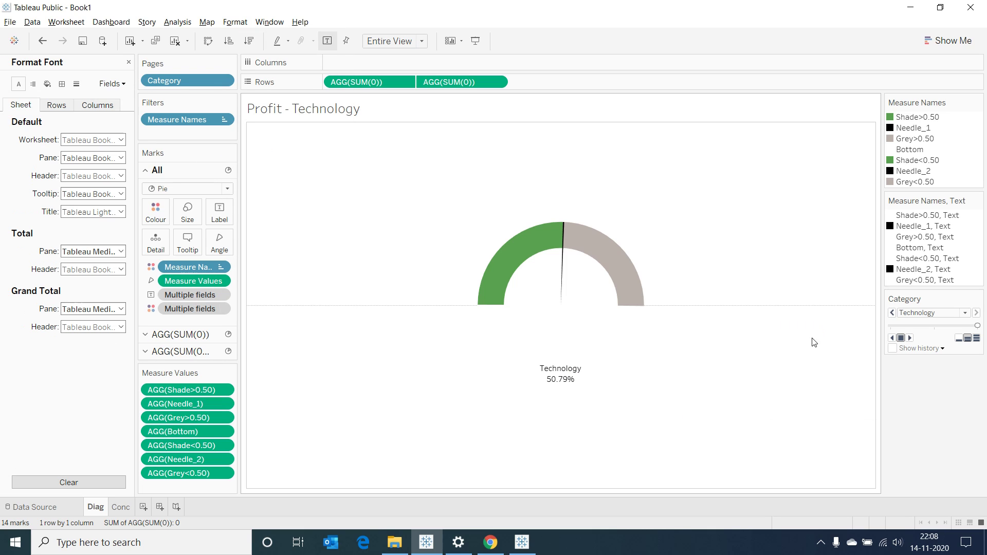
left_click(78, 86)
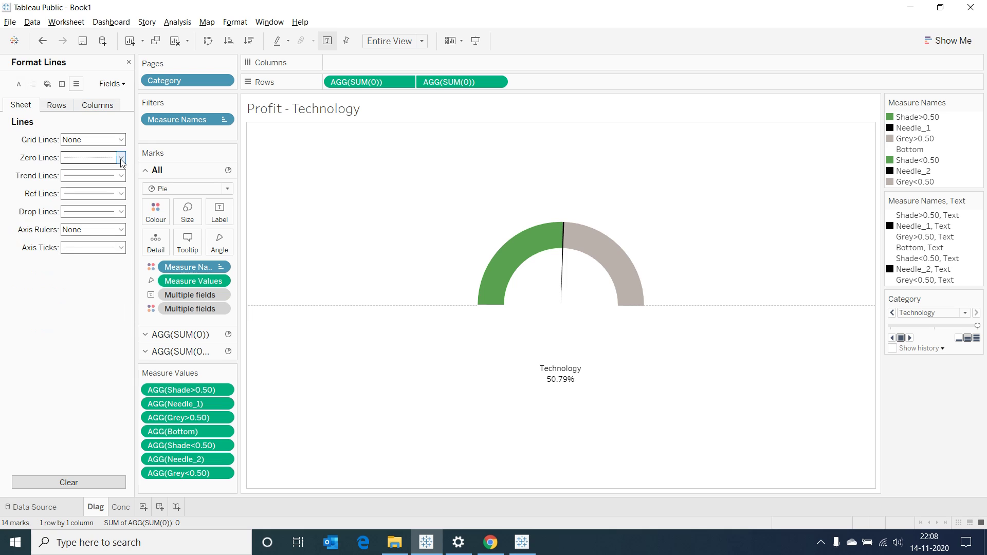
left_click(120, 157)
Step: Enter presentation mode with F7 and play the Category pages from Furniture to Technology
left_click(13, 344)
key("F7")
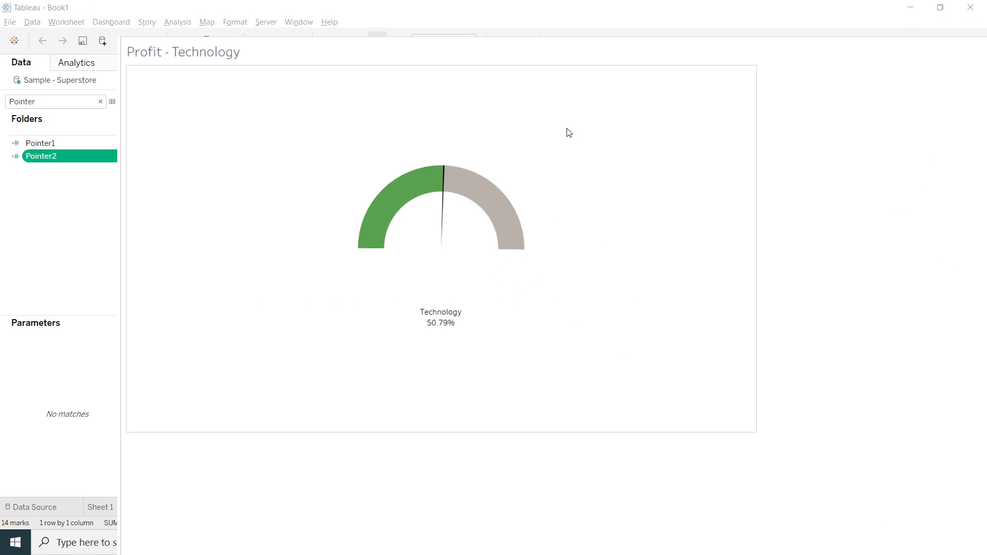
left_click(909, 245)
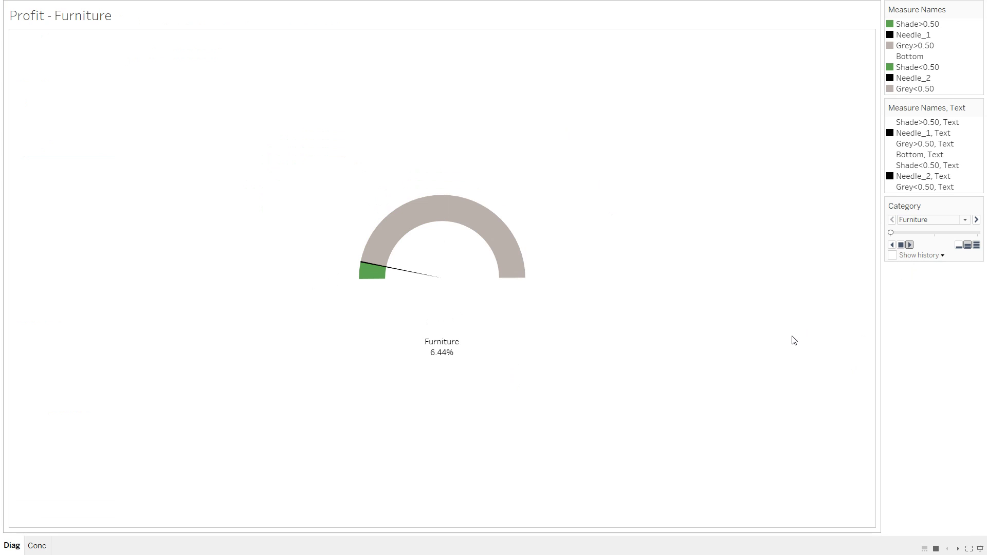